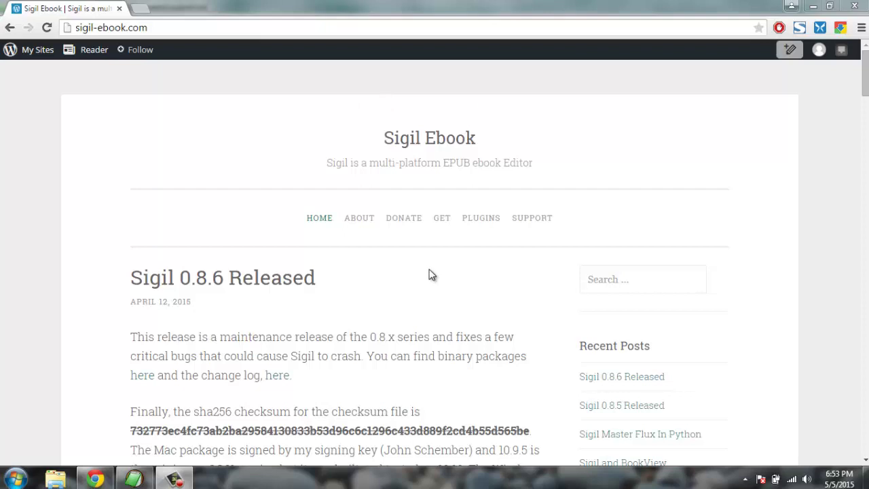
- Open the Get page of sigil-ebook.com from the top navigation bar
{"action": "left_click", "coordinate": [442, 224]}
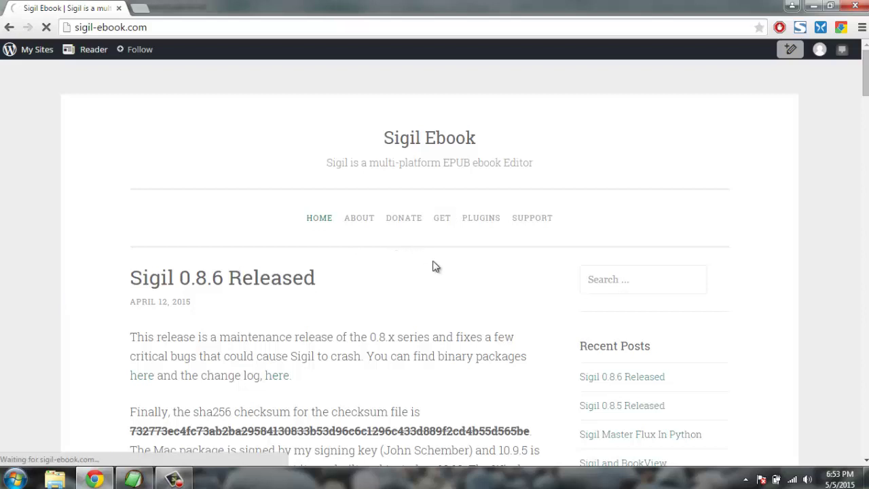
{"action": "left_click", "coordinate": [441, 218]}
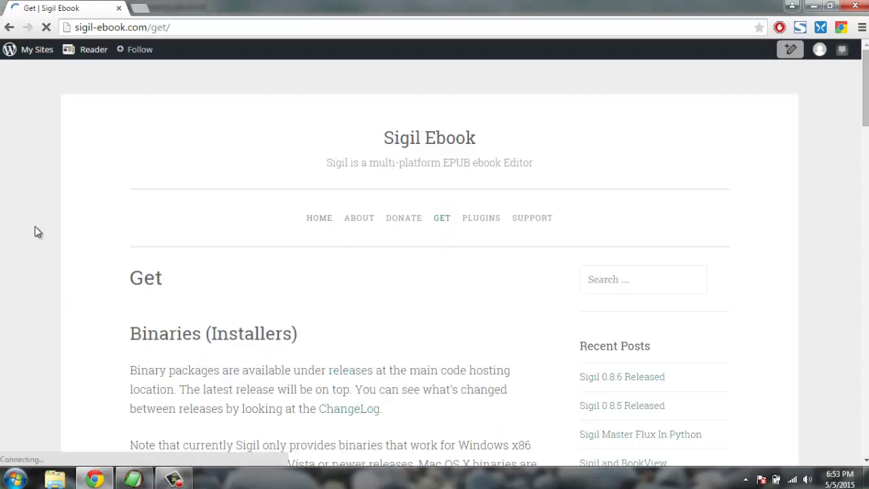
- Follow the Get page's releases link to GitHub's Sigil 0.8.6 Release downloads
{"action": "scroll", "coordinate": [37, 232], "scroll_direction": "down", "scroll_amount": 2}
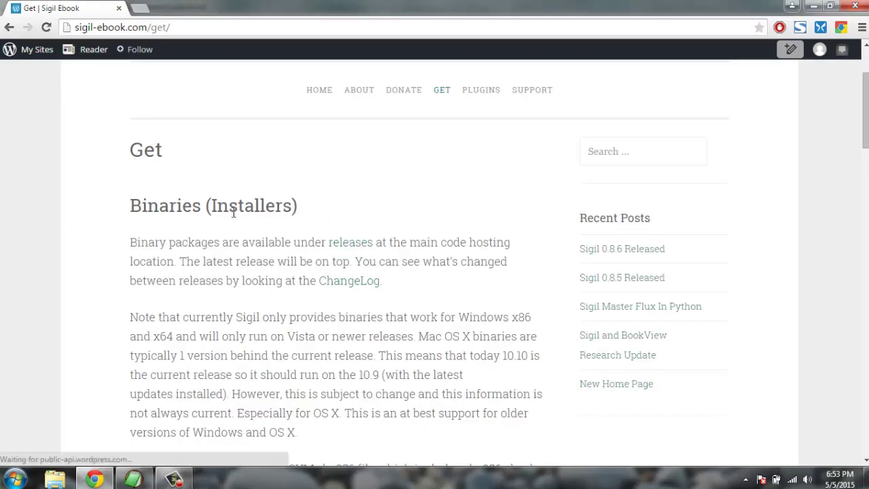
{"action": "left_click", "coordinate": [344, 250]}
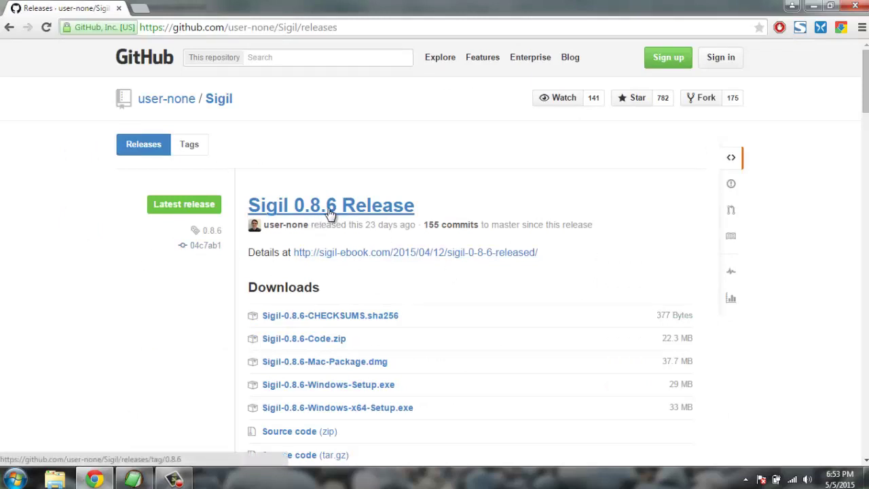
{"action": "scroll", "coordinate": [142, 217], "scroll_direction": "down", "scroll_amount": 1}
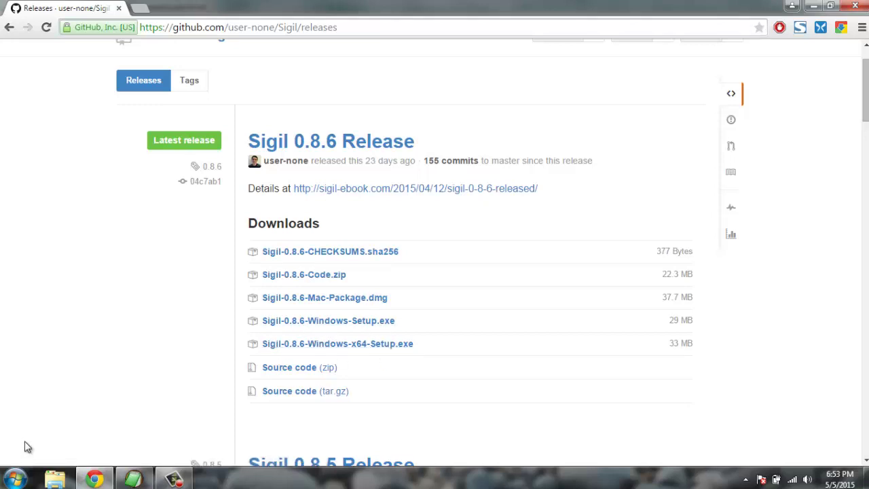
- Launch Sigil from its pinned Start menu entry, opening a new untitled.epub
{"action": "left_click", "coordinate": [15, 478]}
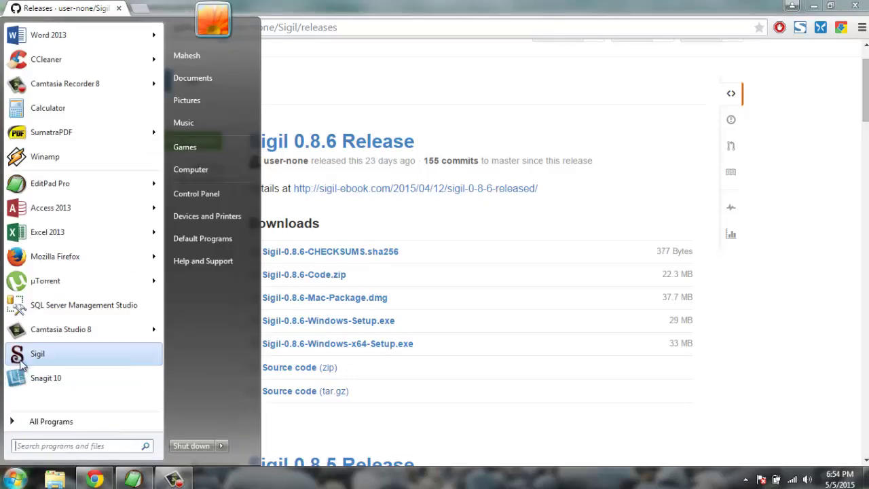
{"action": "left_click", "coordinate": [43, 418]}
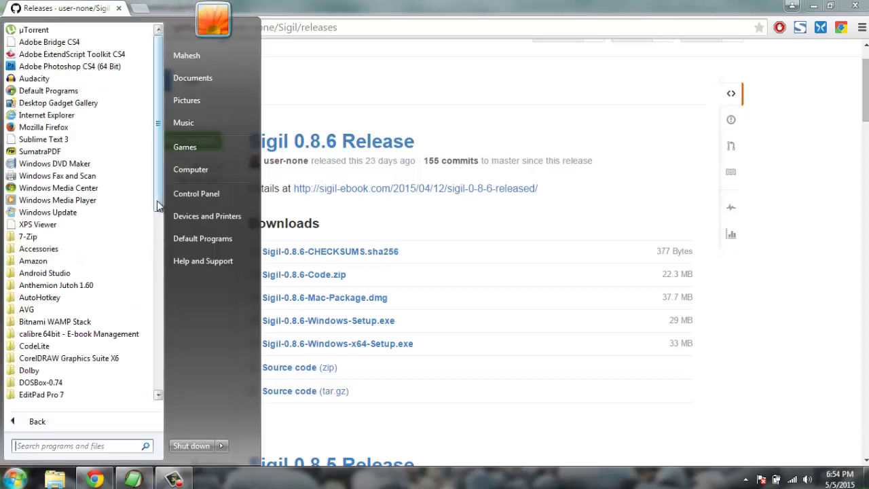
{"action": "scroll", "coordinate": [60, 285], "scroll_direction": "down", "scroll_amount": 10}
{"action": "scroll", "coordinate": [57, 312], "scroll_direction": "up", "scroll_amount": 10}
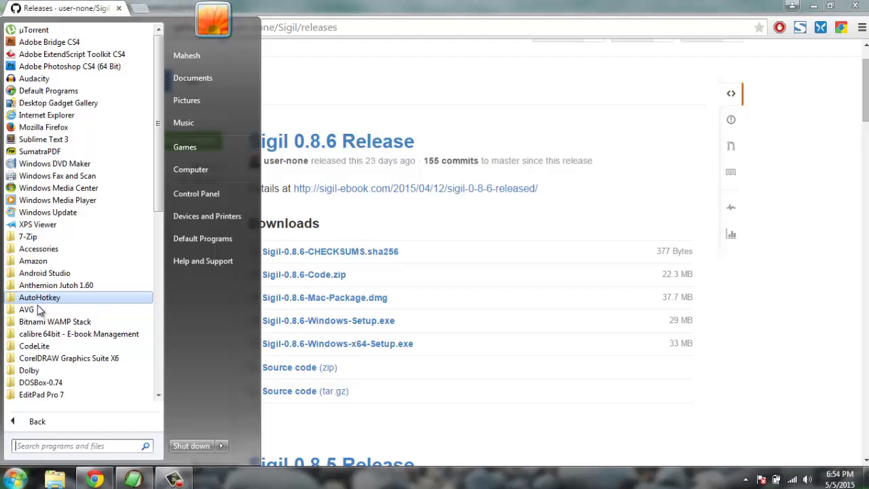
{"action": "scroll", "coordinate": [152, 275], "scroll_direction": "down", "scroll_amount": 4}
{"action": "scroll", "coordinate": [164, 326], "scroll_direction": "down", "scroll_amount": 7}
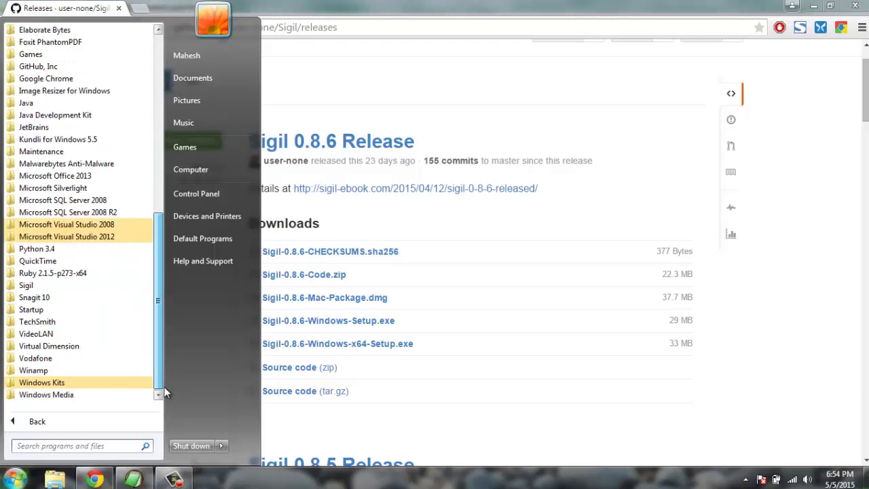
{"action": "left_click", "coordinate": [47, 285]}
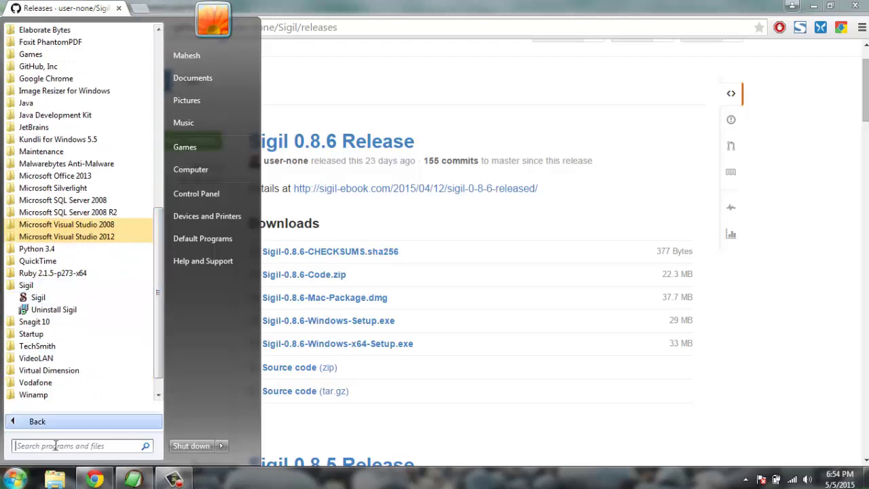
{"action": "left_click", "coordinate": [34, 422]}
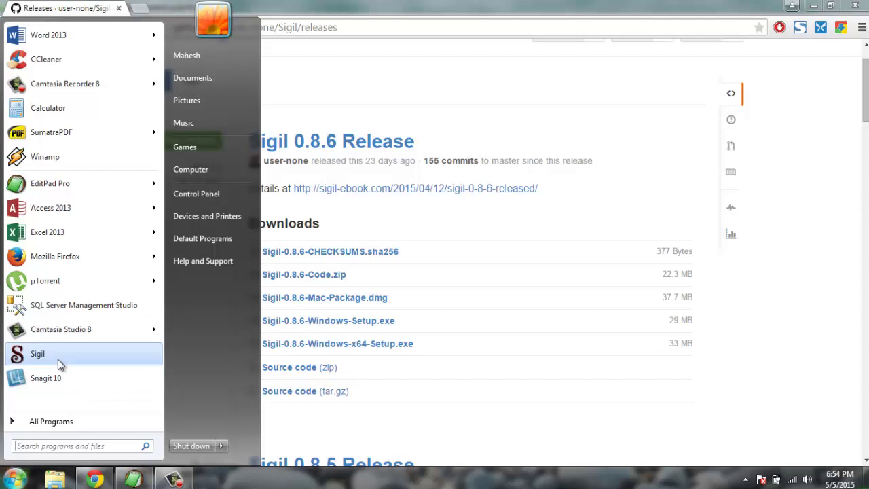
{"action": "left_click", "coordinate": [94, 360]}
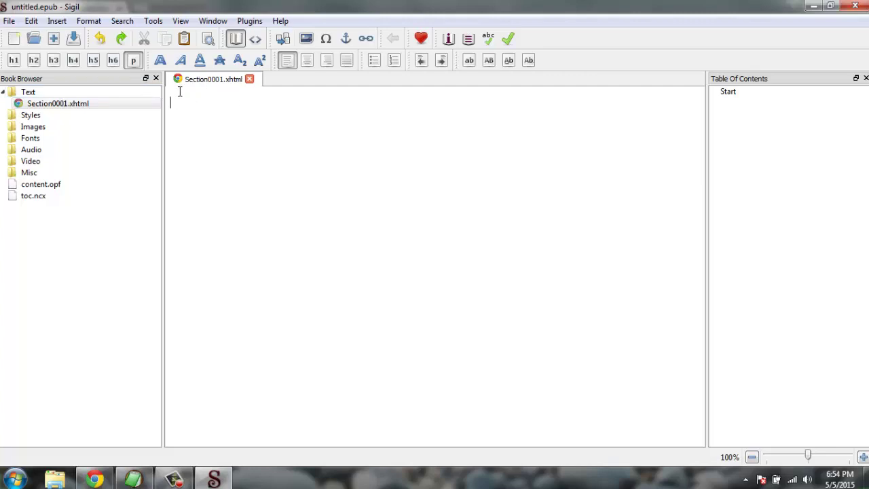
- Add a blank HTML file, Section0002.xhtml, after Section0001.xhtml, then return to Section0001.xhtml
{"action": "left_click", "coordinate": [36, 104]}
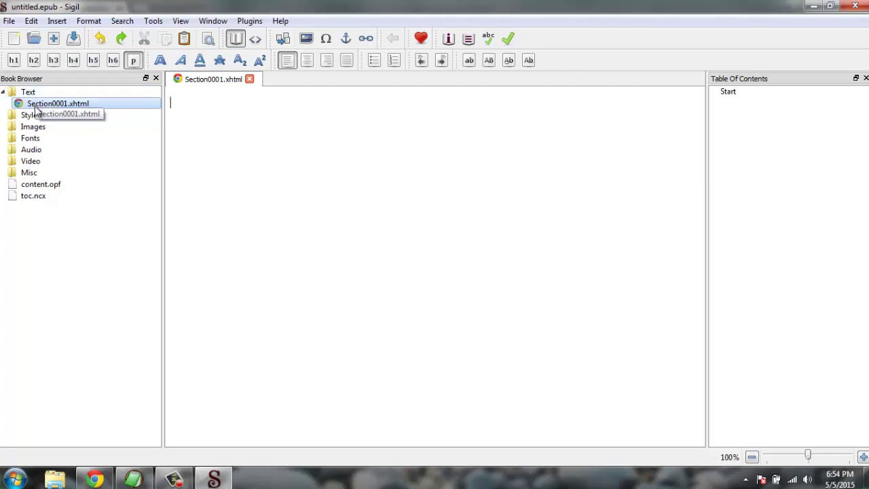
{"action": "right_click", "coordinate": [94, 105]}
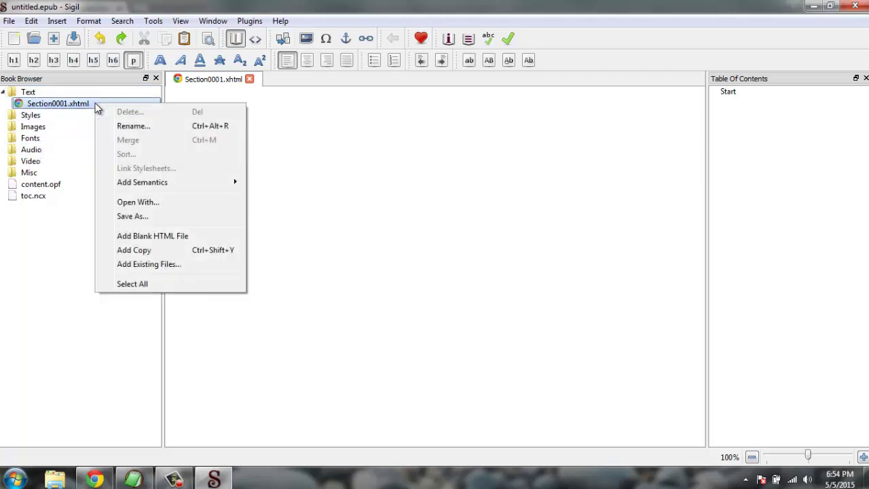
{"action": "left_click", "coordinate": [161, 237]}
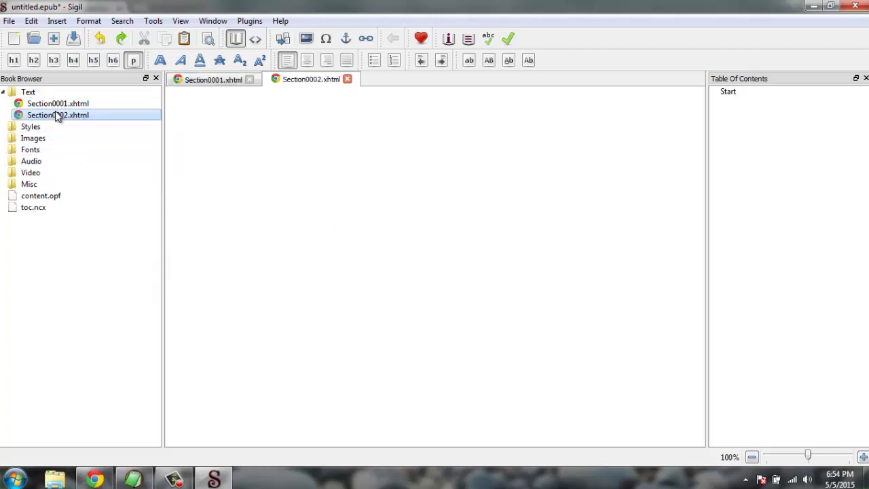
{"action": "left_click", "coordinate": [56, 114]}
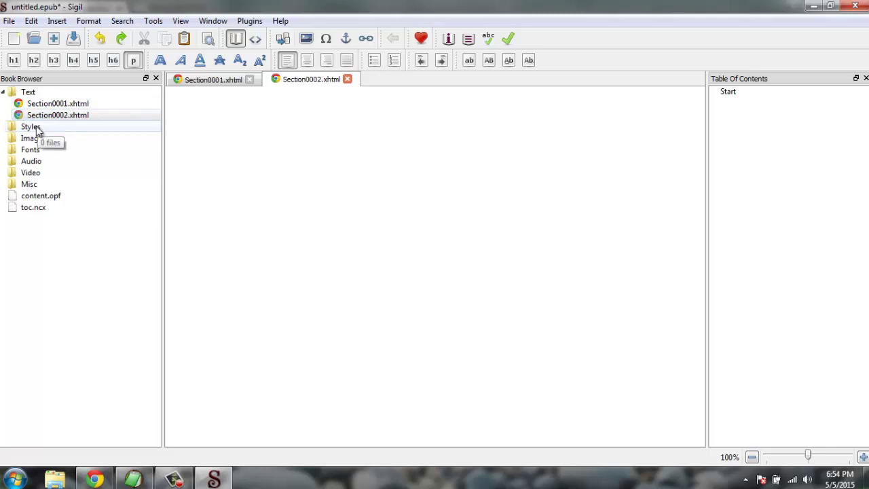
{"action": "right_click", "coordinate": [31, 129]}
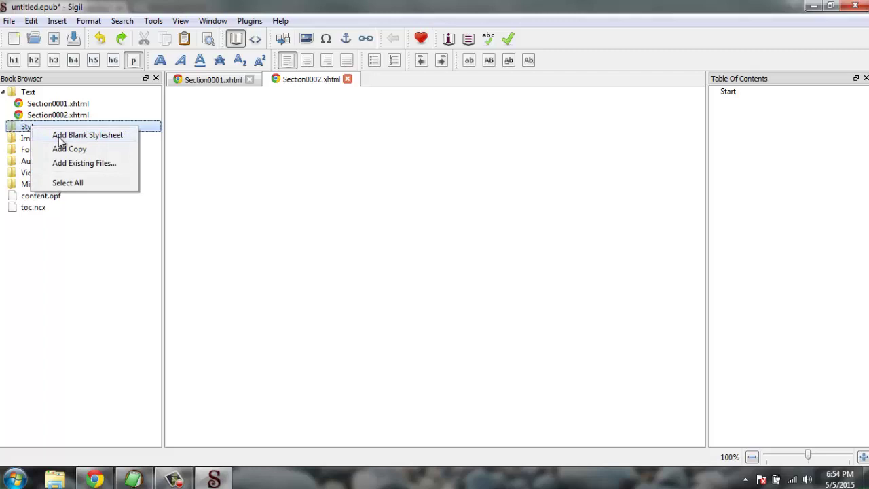
{"action": "left_click", "coordinate": [235, 136]}
{"action": "left_click", "coordinate": [201, 79]}
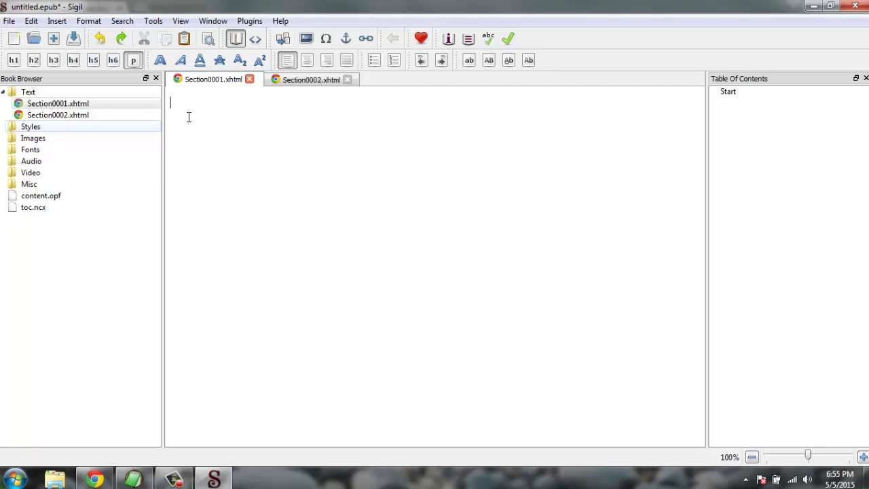
{"action": "left_click", "coordinate": [293, 82]}
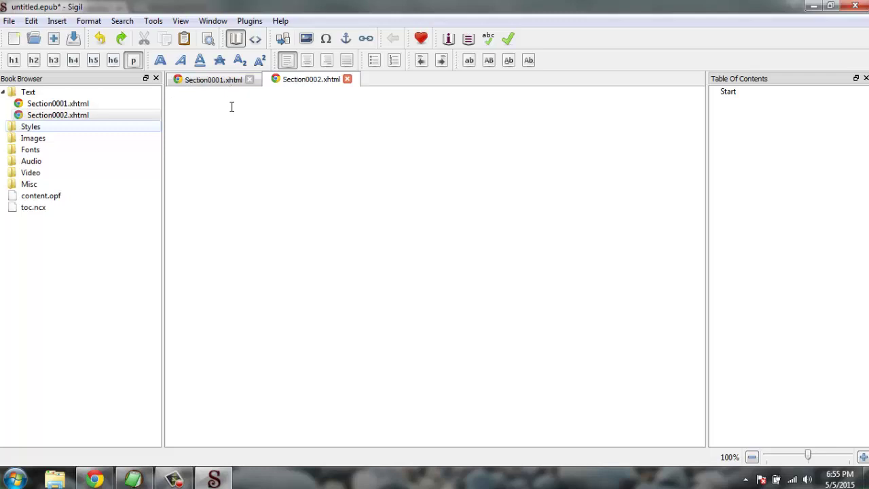
{"action": "left_click", "coordinate": [31, 140]}
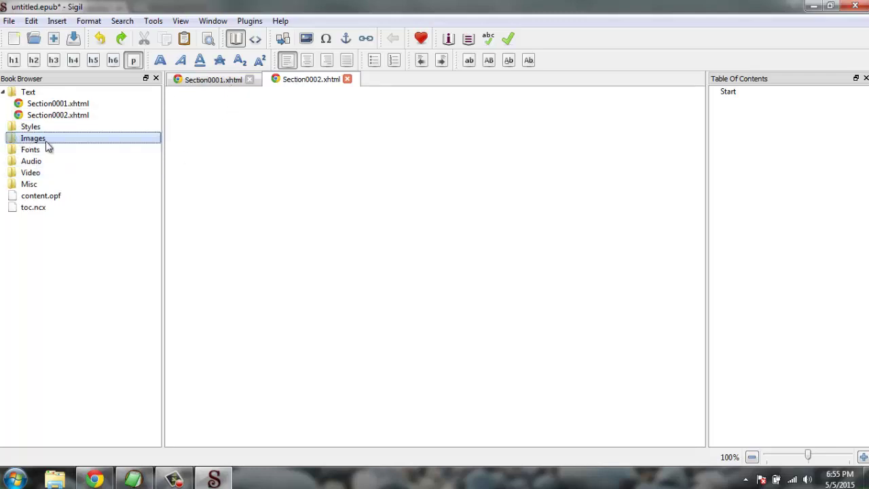
{"action": "right_click", "coordinate": [30, 141]}
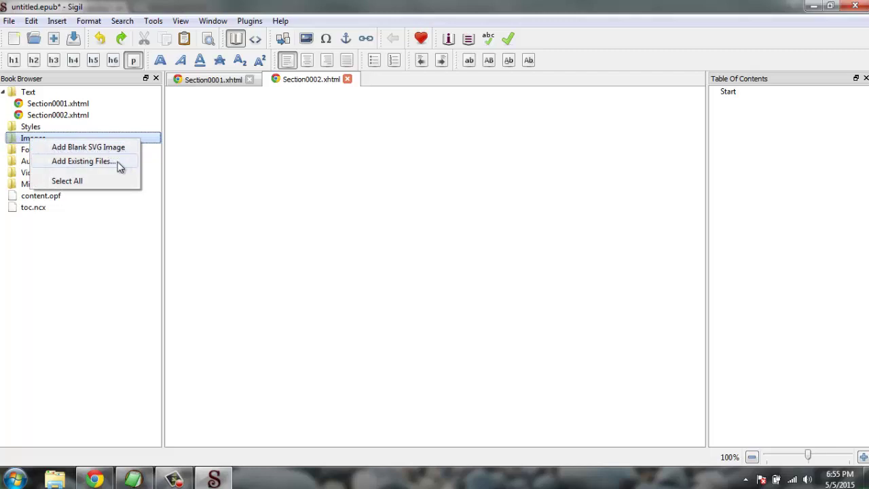
{"action": "left_click", "coordinate": [211, 159]}
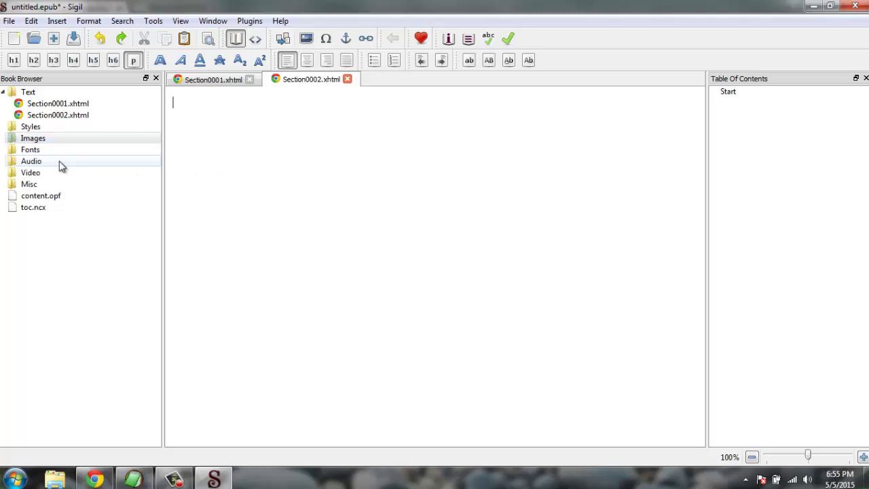
{"action": "left_click", "coordinate": [30, 152]}
{"action": "right_click", "coordinate": [38, 148]}
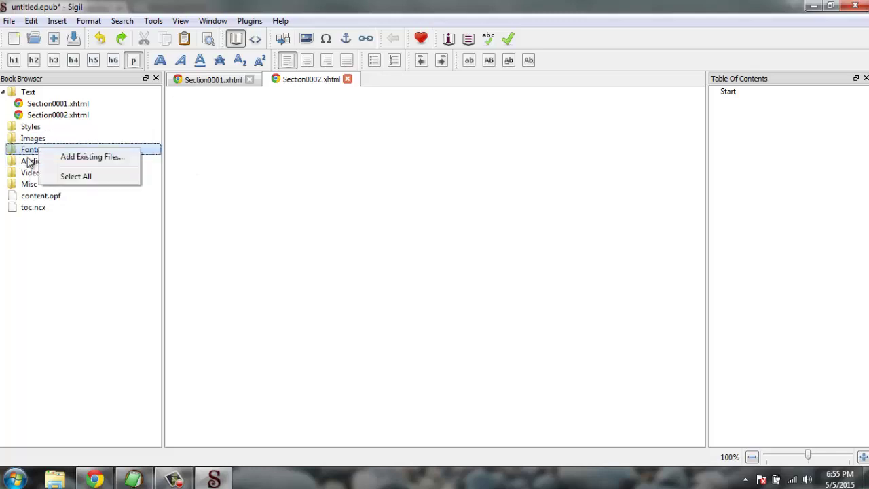
{"action": "left_click", "coordinate": [28, 162]}
{"action": "left_click", "coordinate": [57, 174]}
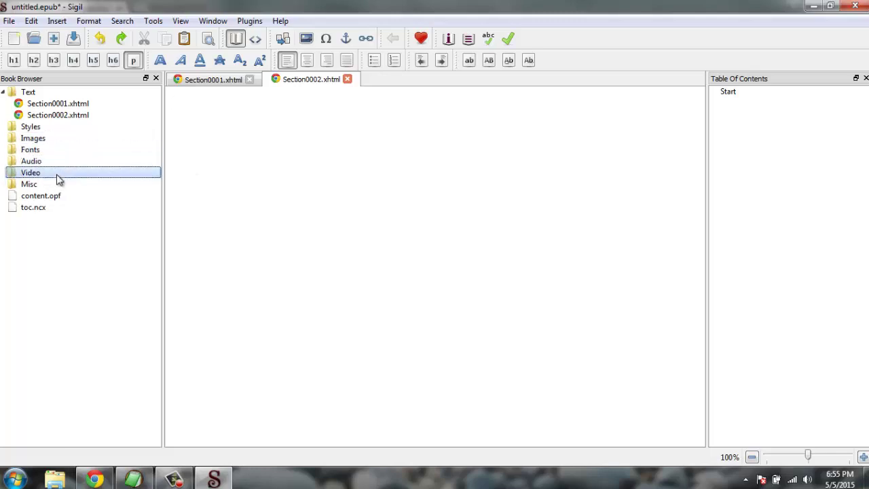
{"action": "left_click", "coordinate": [30, 184]}
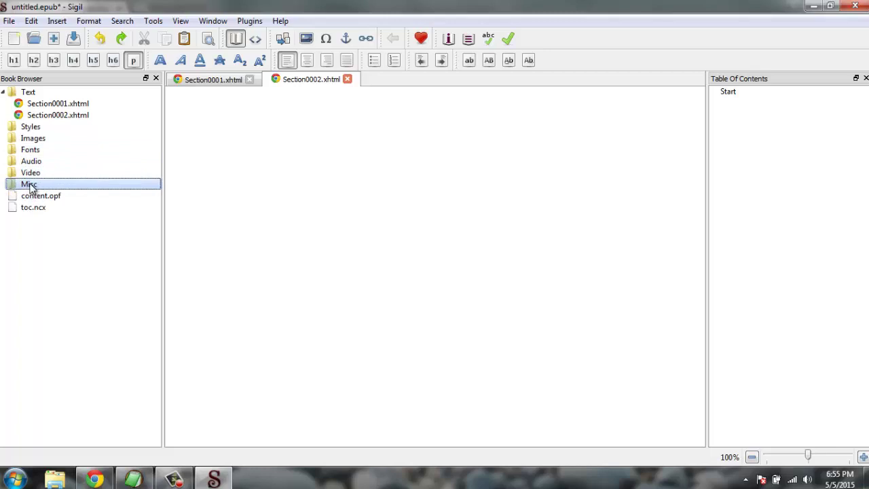
{"action": "left_click", "coordinate": [31, 211]}
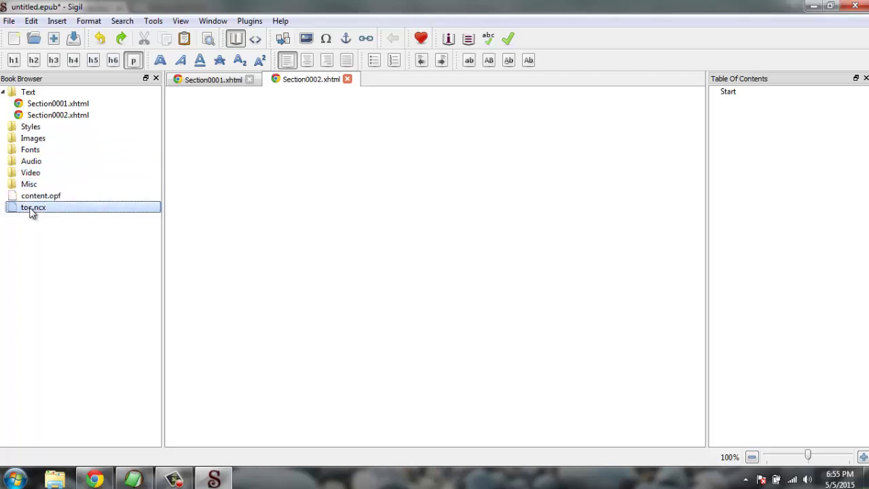
{"action": "double_click", "coordinate": [31, 210]}
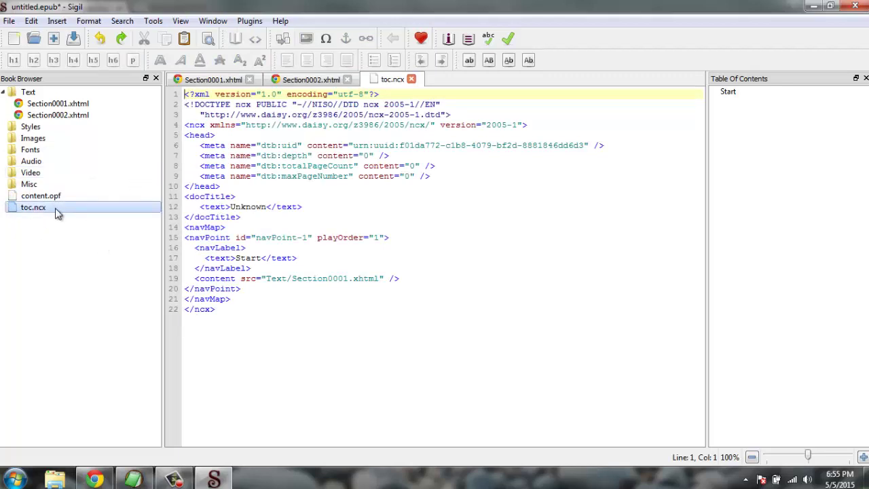
{"action": "left_click", "coordinate": [410, 79]}
{"action": "left_click", "coordinate": [190, 80]}
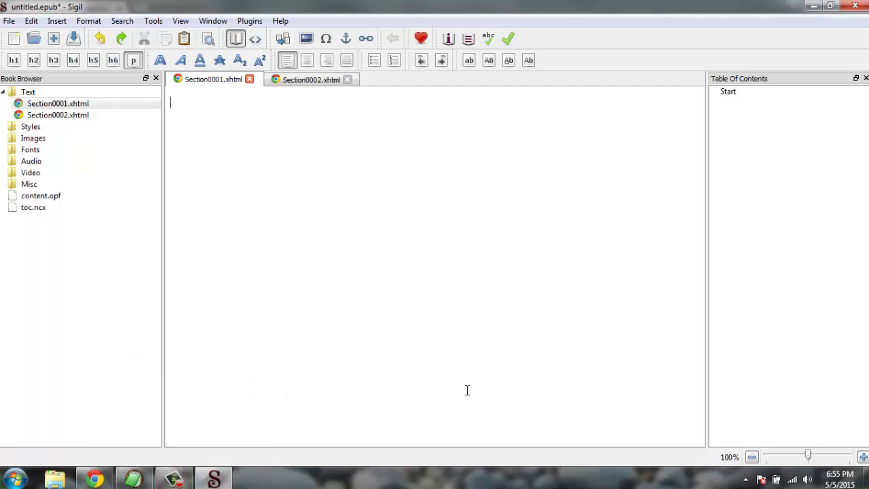
{"action": "left_click", "coordinate": [174, 479]}
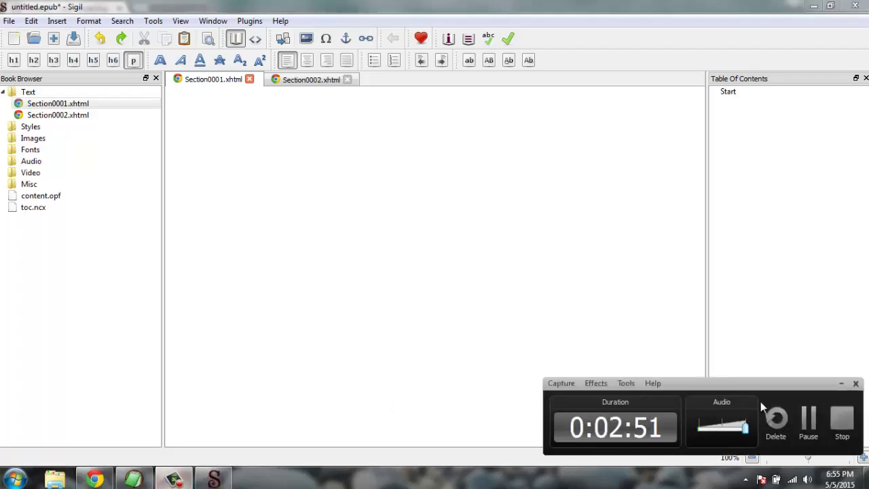
- Copy the Sathorn Unique Tower title and opening paragraph in EditPad Pro, then return to Sigil
{"action": "left_click", "coordinate": [808, 418]}
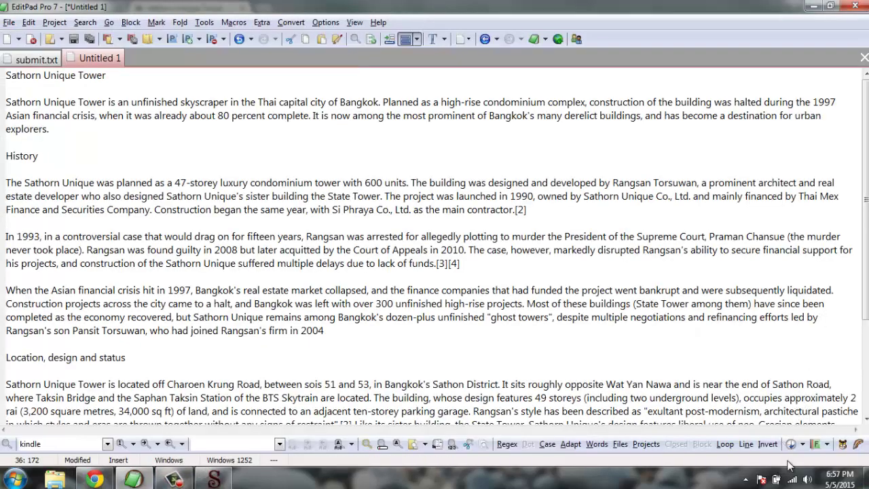
{"action": "left_click", "coordinate": [174, 479]}
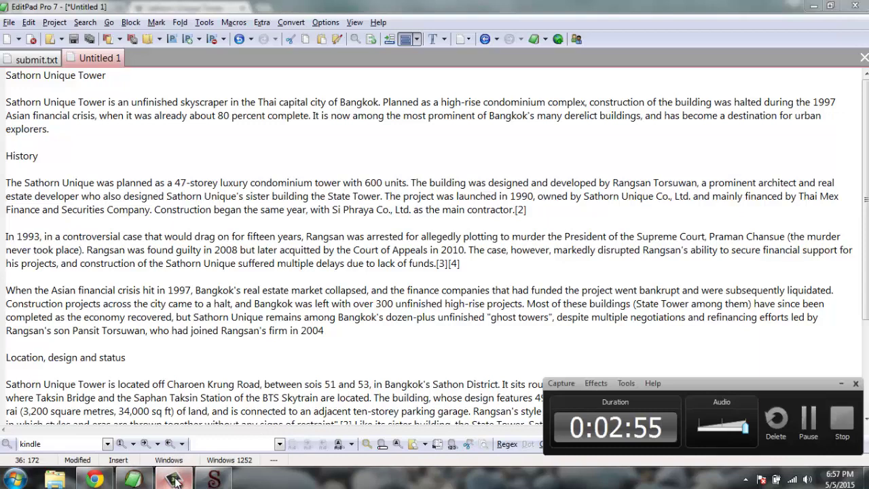
{"action": "left_click", "coordinate": [837, 384]}
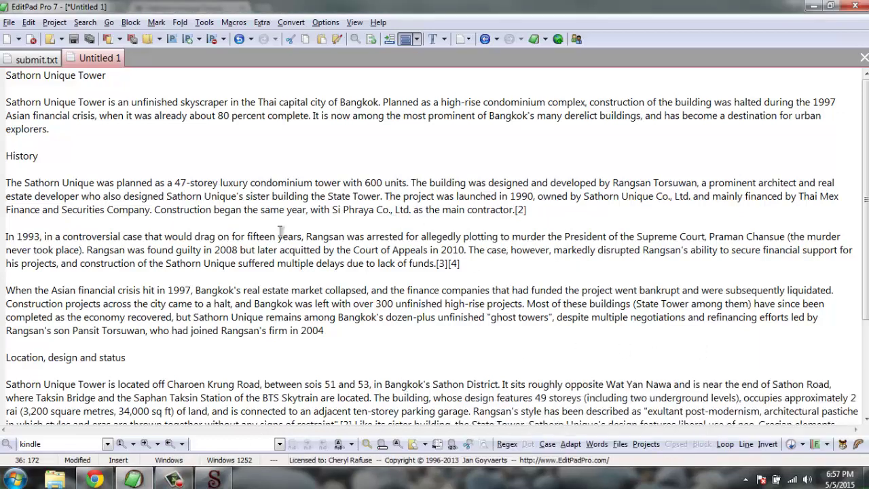
{"action": "left_click", "coordinate": [81, 130]}
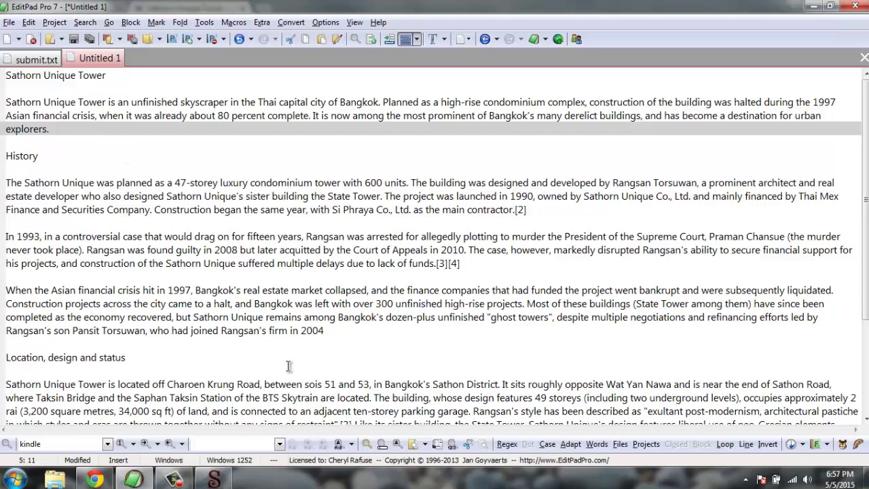
{"action": "left_click", "coordinate": [106, 80]}
{"action": "left_click_drag", "start_coordinate": [79, 129], "coordinate": [2, 73]}
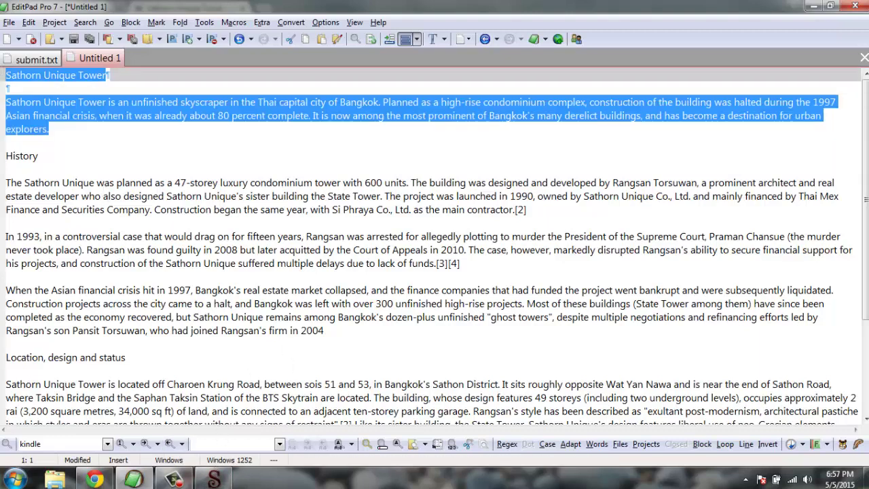
{"action": "key", "text": "ctrl+c"}
{"action": "left_click", "coordinate": [214, 478]}
- Paste the text into Section0001.xhtml and format 'Sathorn Unique Tower' as an h2 heading
{"action": "key", "text": "ctrl+v"}
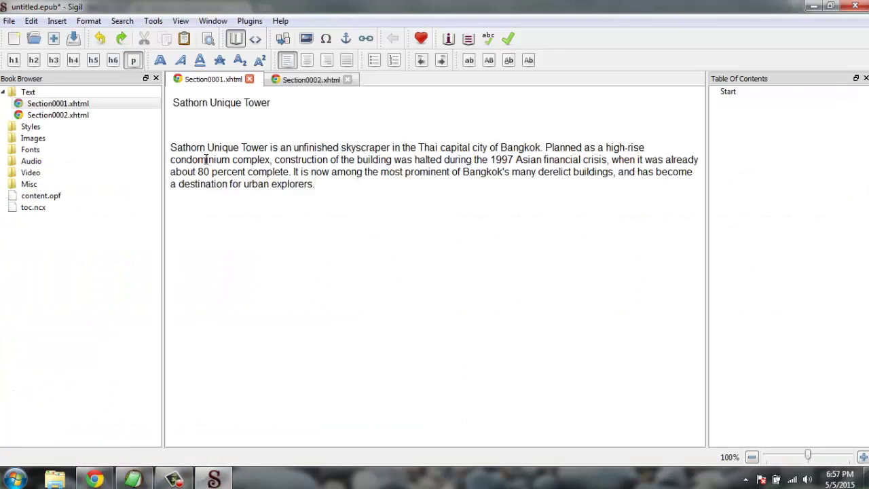
{"action": "left_click", "coordinate": [273, 103]}
{"action": "left_click_drag", "start_coordinate": [273, 102], "coordinate": [170, 103]}
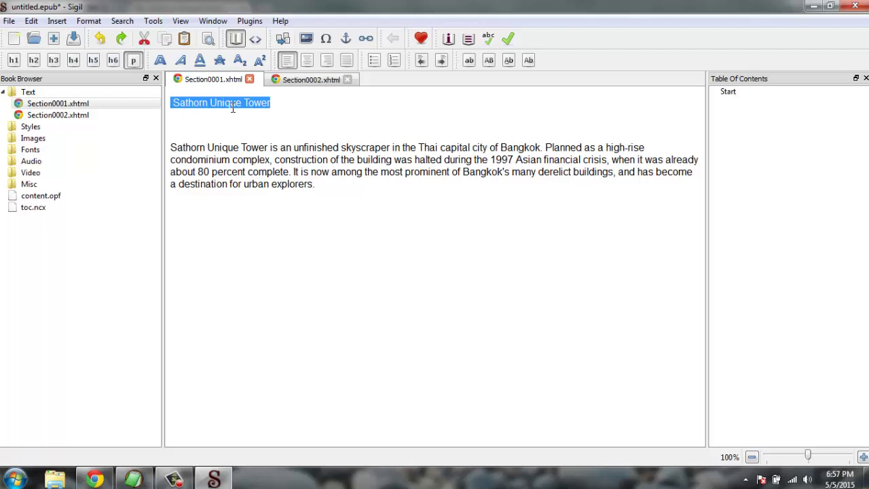
{"action": "left_click", "coordinate": [33, 60]}
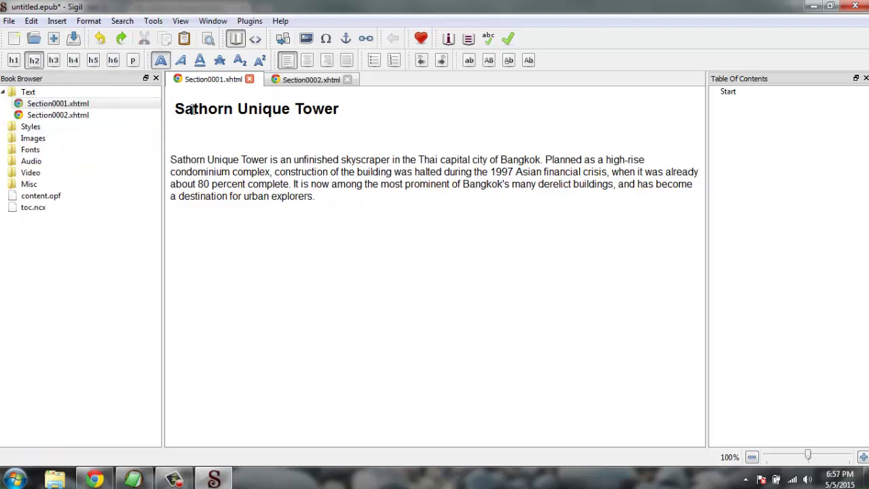
{"action": "left_click", "coordinate": [344, 139]}
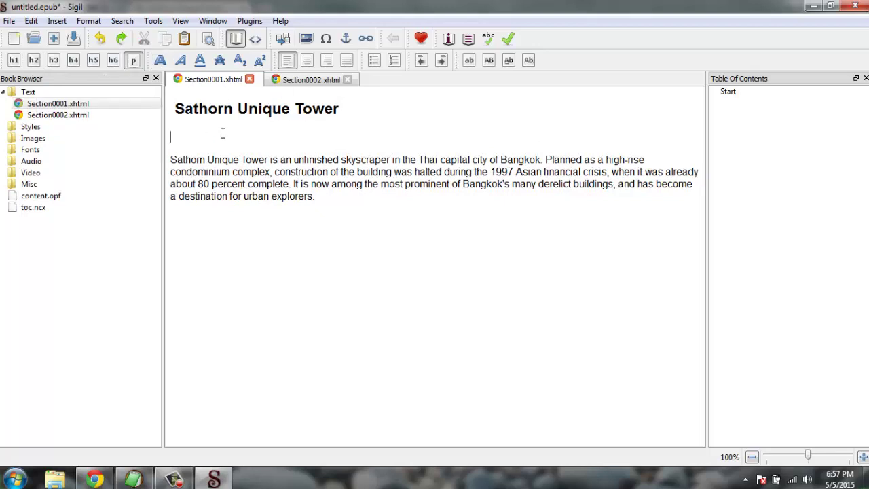
- Paste the 'History' heading from EditPad Pro into the empty Section0002.xhtml
{"action": "left_click", "coordinate": [292, 84]}
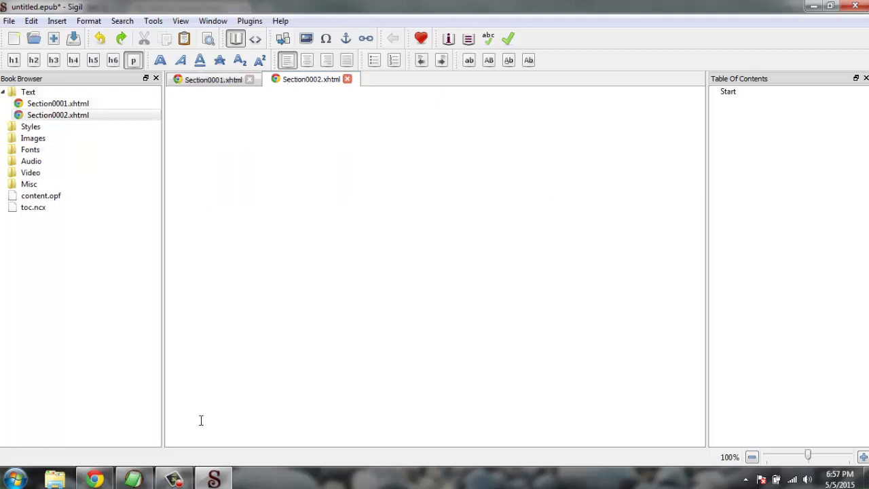
{"action": "left_click", "coordinate": [133, 479]}
{"action": "mouse_move", "coordinate": [6, 156]}
{"action": "left_mouse_down"}
{"action": "mouse_move", "coordinate": [69, 158]}
{"action": "mouse_move", "coordinate": [2, 159]}
{"action": "left_mouse_up"}
{"action": "key", "text": "ctrl+c"}
{"action": "left_click", "coordinate": [214, 479]}
{"action": "key", "text": "ctrl+v"}
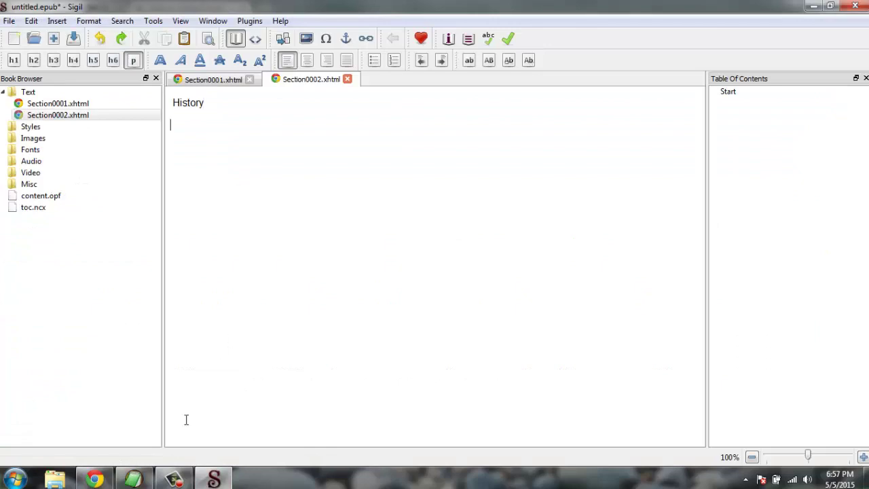
- Copy the three History paragraphs from EditPad Pro and paste them below the heading
{"action": "left_click", "coordinate": [133, 479]}
{"action": "left_click_drag", "start_coordinate": [345, 333], "coordinate": [2, 178]}
{"action": "key", "text": "ctrl+c"}
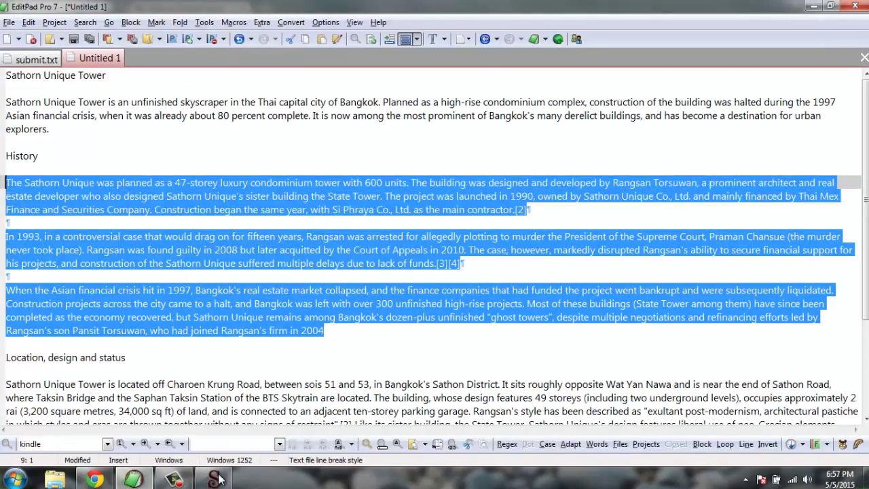
{"action": "left_click", "coordinate": [214, 479]}
{"action": "key", "text": "ctrl+v"}
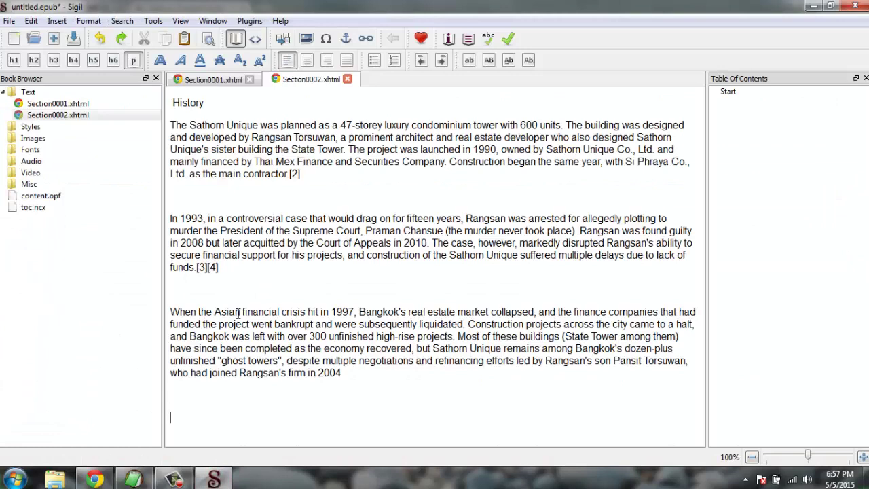
- Add Section0003.xhtml and paste the 'Location, design and status' heading into it
{"action": "right_click", "coordinate": [77, 111]}
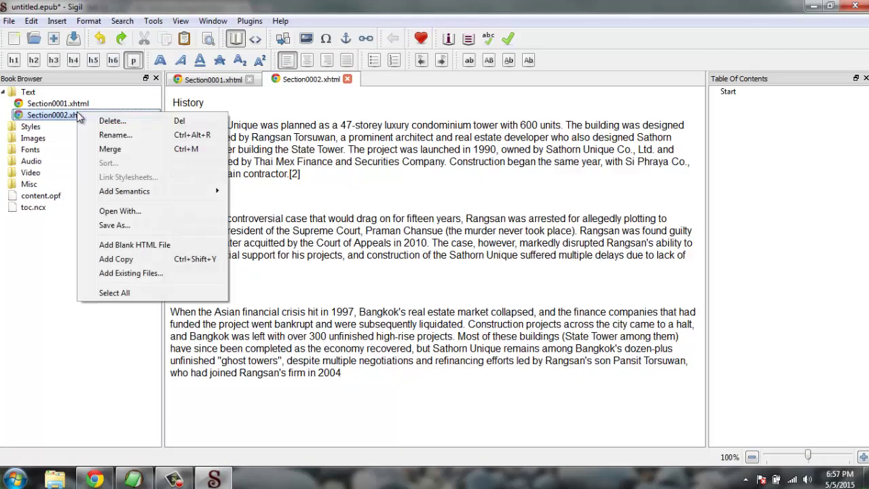
{"action": "left_click", "coordinate": [112, 243]}
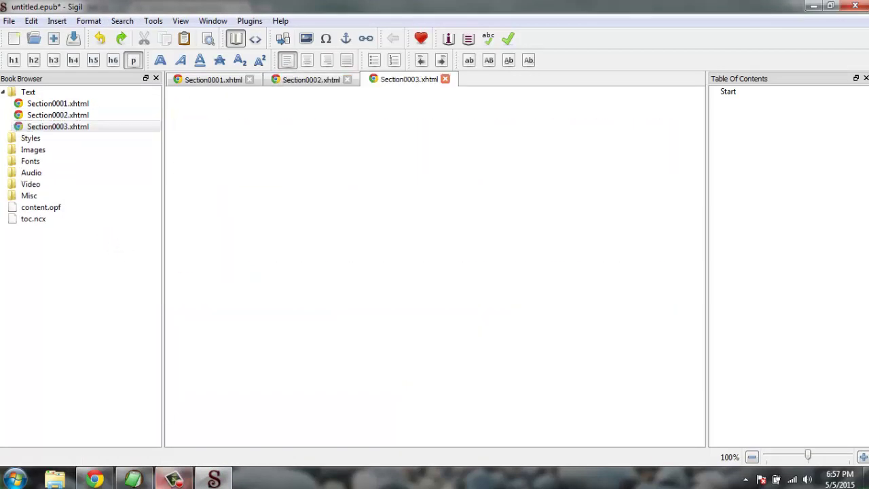
{"action": "left_click", "coordinate": [133, 479]}
{"action": "scroll", "coordinate": [130, 365], "scroll_direction": "down", "scroll_amount": 3}
{"action": "left_click_drag", "start_coordinate": [126, 277], "coordinate": [1, 280]}
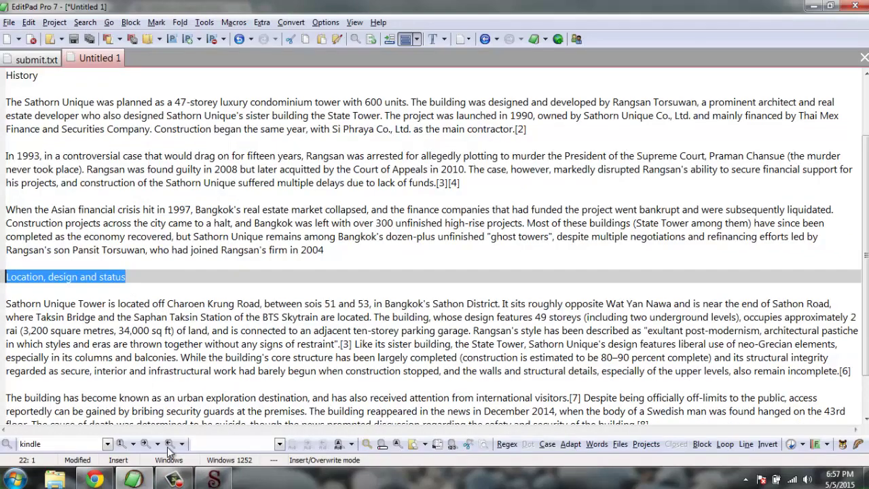
{"action": "key", "text": "ctrl+c"}
{"action": "left_click", "coordinate": [214, 479]}
{"action": "key", "text": "ctrl+v"}
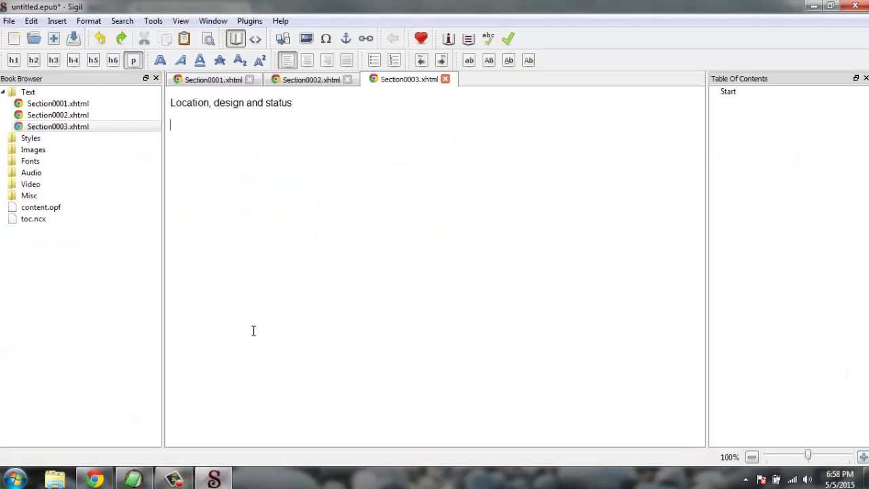
- Copy the three location paragraphs from EditPad Pro and paste them below that heading
{"action": "left_click", "coordinate": [133, 479]}
{"action": "scroll", "coordinate": [186, 309], "scroll_direction": "down", "scroll_amount": 2}
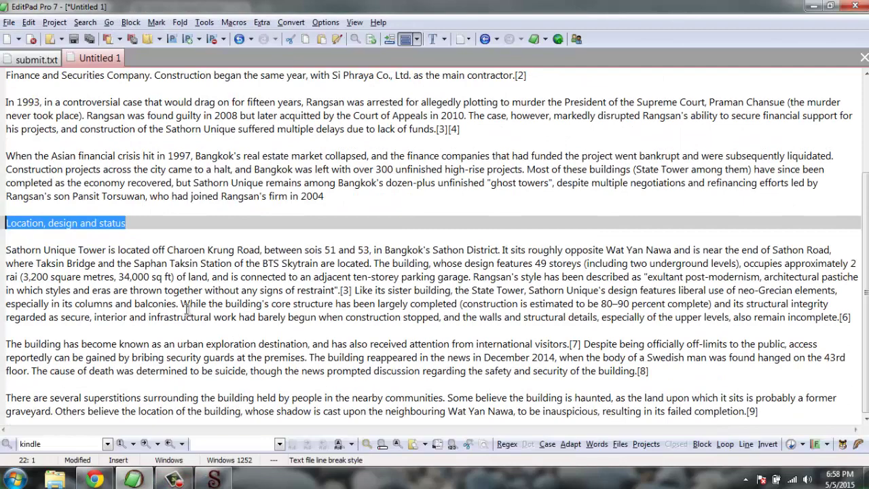
{"action": "left_click_drag", "start_coordinate": [774, 412], "coordinate": [6, 249]}
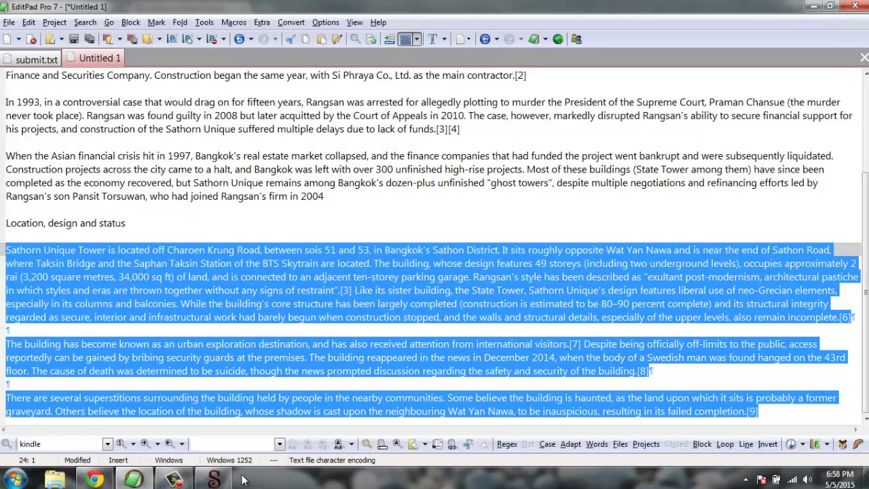
{"action": "key", "text": "ctrl+c"}
{"action": "left_click", "coordinate": [213, 479]}
{"action": "key", "text": "ctrl+v"}
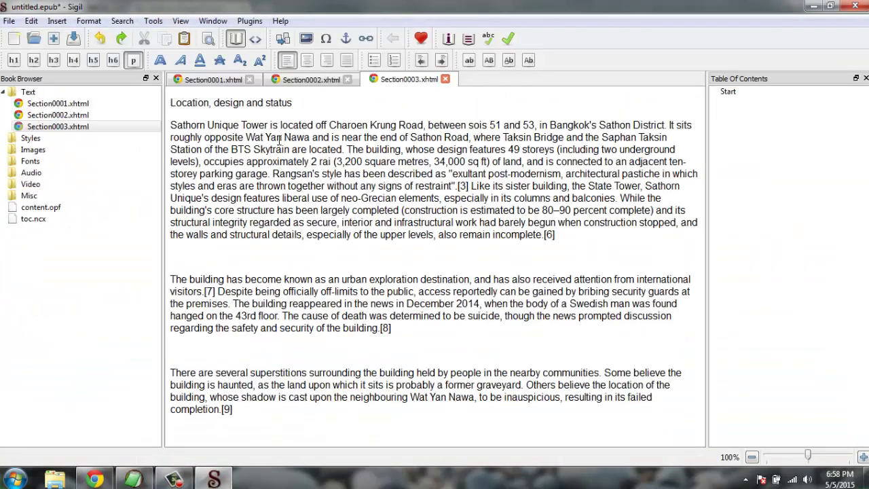
- Format 'Location, design and status' and 'History' as h2 headings
{"action": "triple_click", "coordinate": [192, 100]}
{"action": "left_click", "coordinate": [33, 60]}
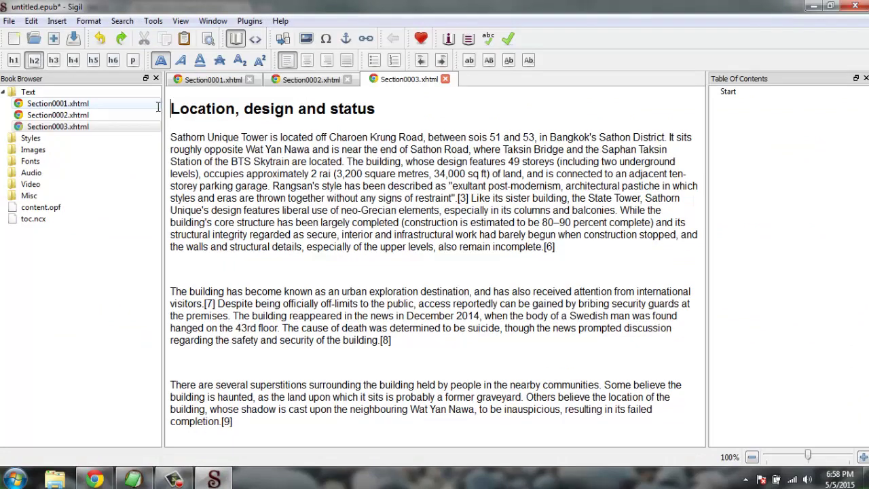
{"action": "left_click", "coordinate": [292, 82]}
{"action": "triple_click", "coordinate": [207, 103]}
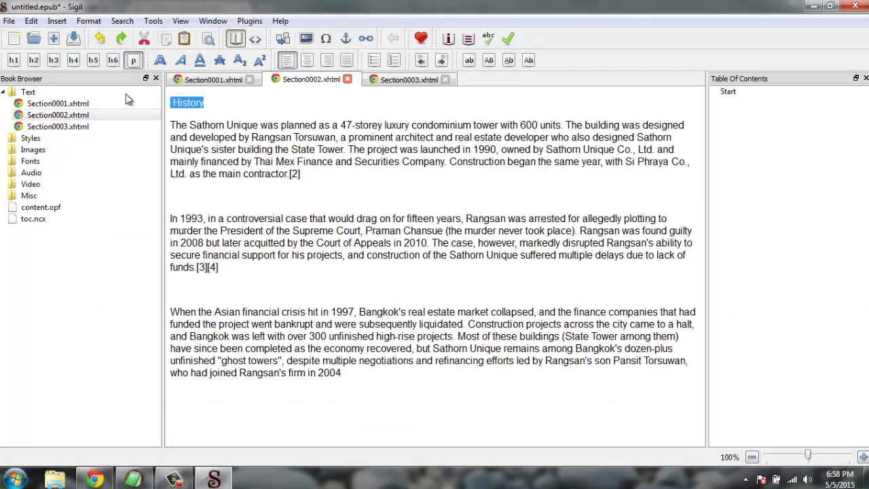
{"action": "left_click", "coordinate": [34, 60]}
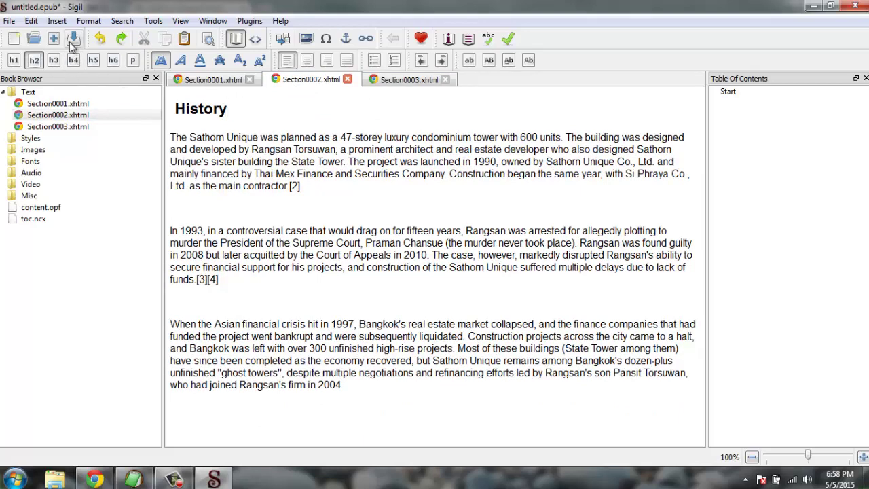
- Save the book as history.epub
{"action": "key", "text": "ctrl+s"}
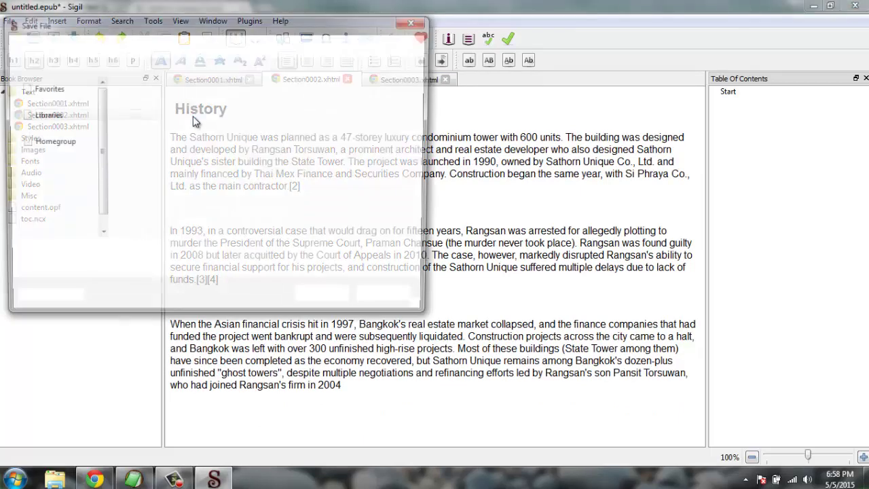
{"action": "left_click_drag", "start_coordinate": [146, 255], "coordinate": [76, 256]}
{"action": "type", "text": "history"}
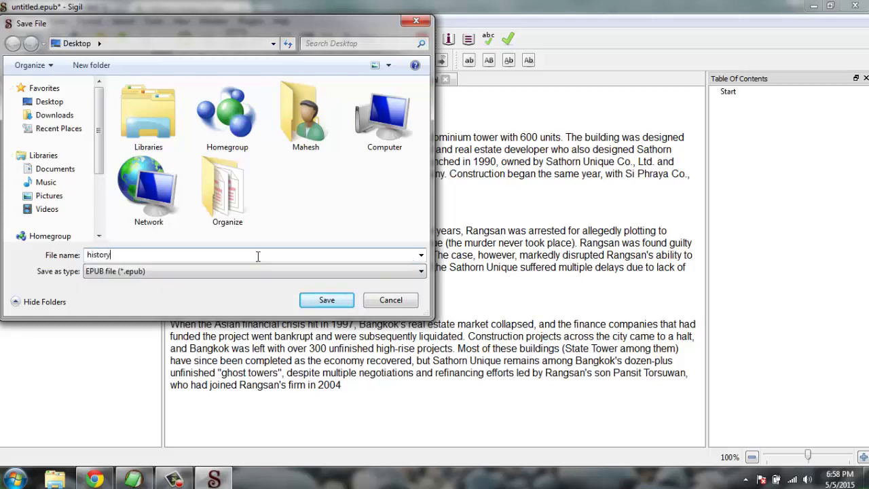
{"action": "key", "text": "Return"}
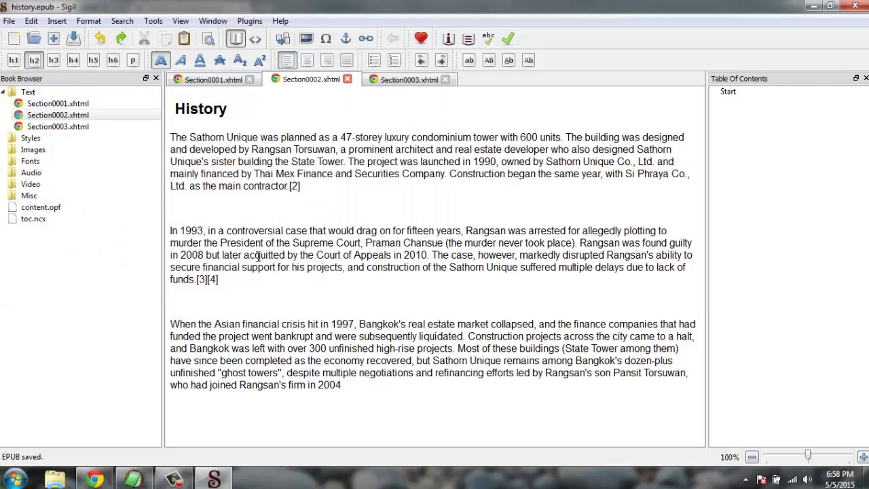
- Close the Section0003 and Section0002 tabs, leaving Section0001.xhtml showing
{"action": "left_click", "coordinate": [209, 79]}
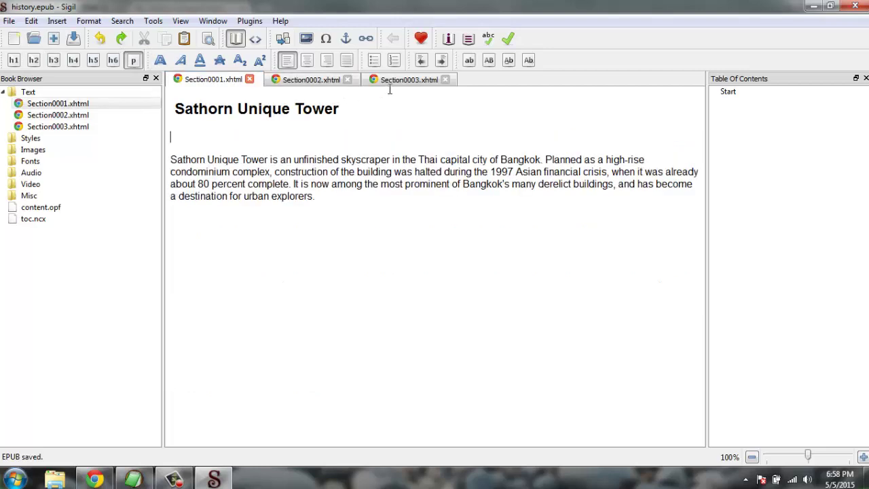
{"action": "left_click", "coordinate": [396, 81]}
{"action": "left_click", "coordinate": [444, 79]}
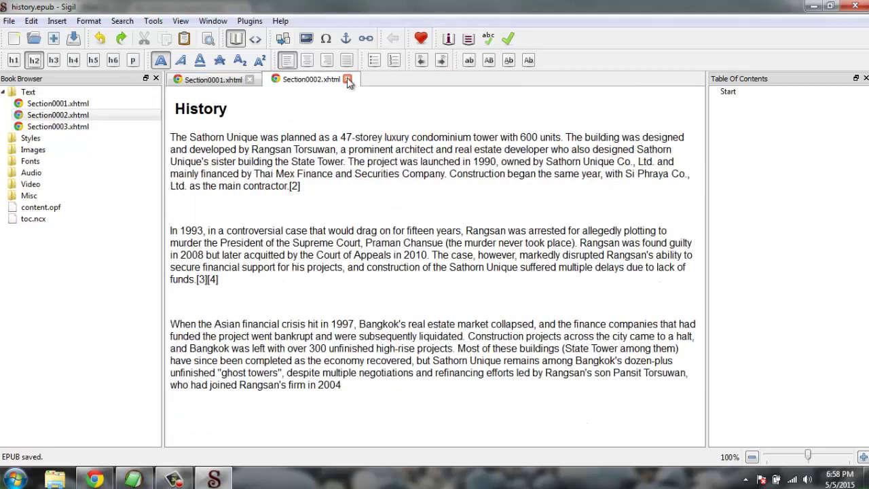
{"action": "left_click", "coordinate": [347, 80]}
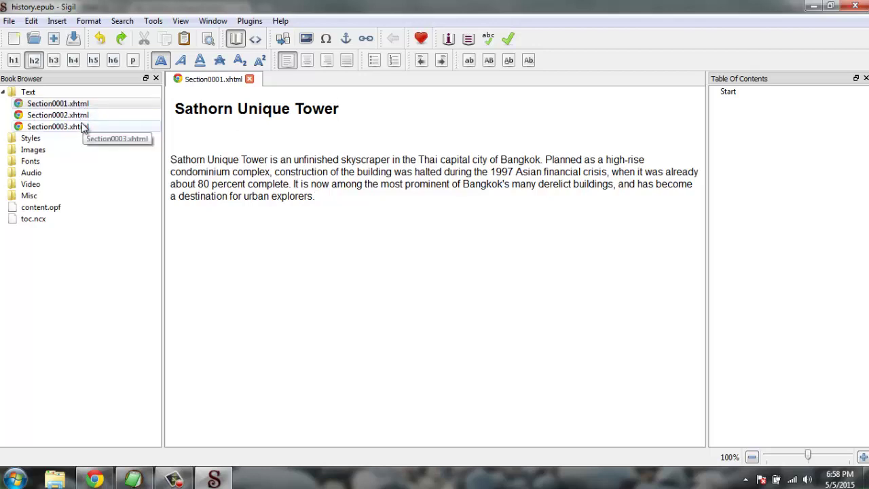
{"action": "left_click", "coordinate": [153, 21]}
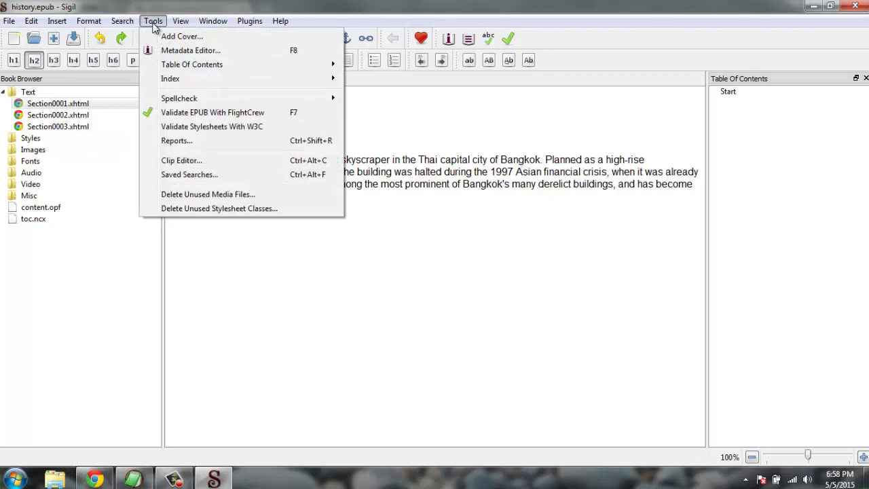
- Insert a split marker in Section0001.xhtml, then undo it so the paragraph stays under its heading
{"action": "mouse_move", "coordinate": [66, 26]}
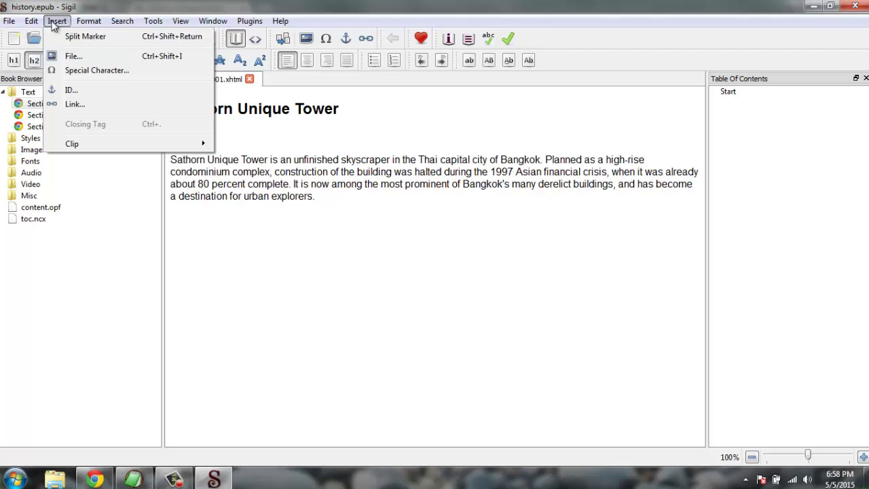
{"action": "left_click", "coordinate": [81, 37]}
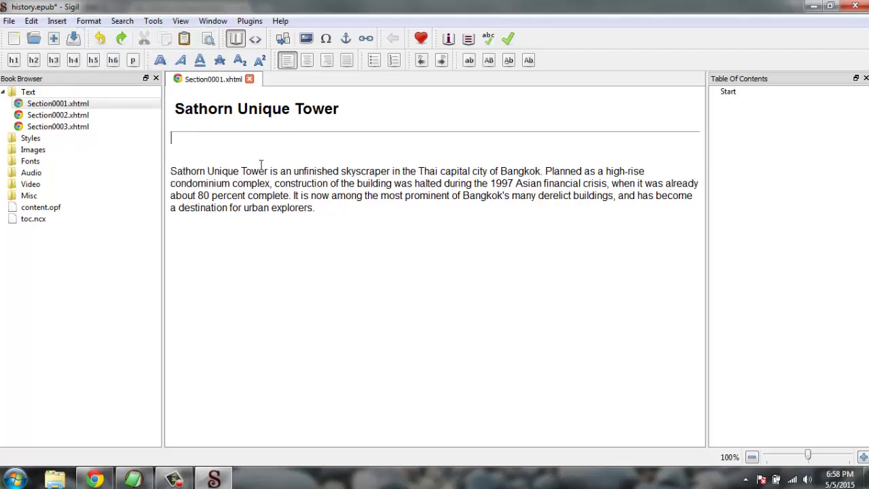
{"action": "key", "text": "ctrl+z"}
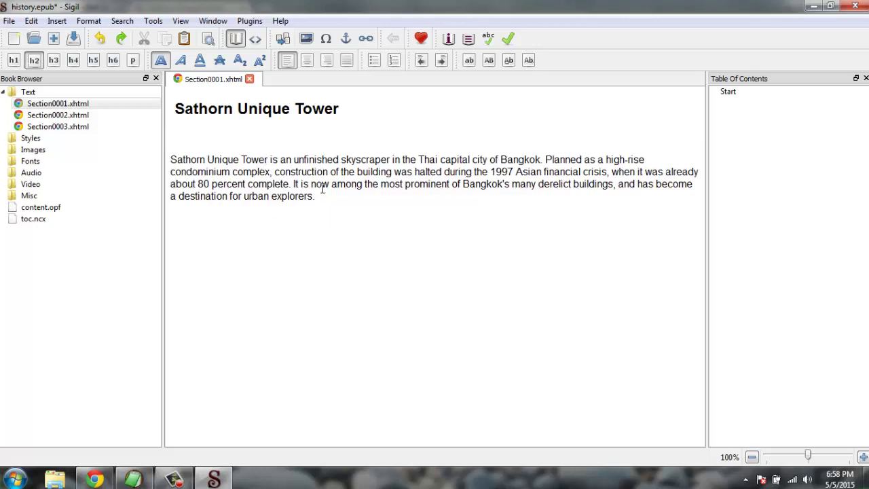
{"action": "left_click", "coordinate": [344, 193]}
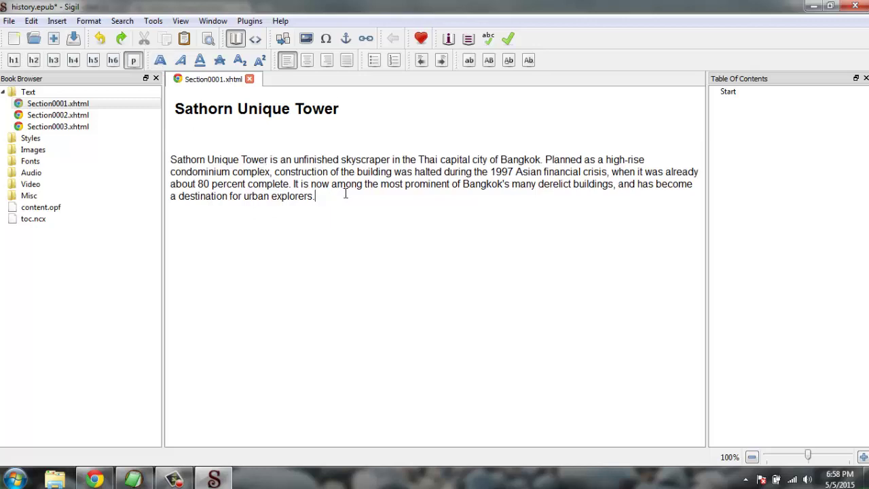
- Add blank HTML pages Section0004 and Section0005 after Section0001 and Section0002
{"action": "right_click", "coordinate": [48, 105]}
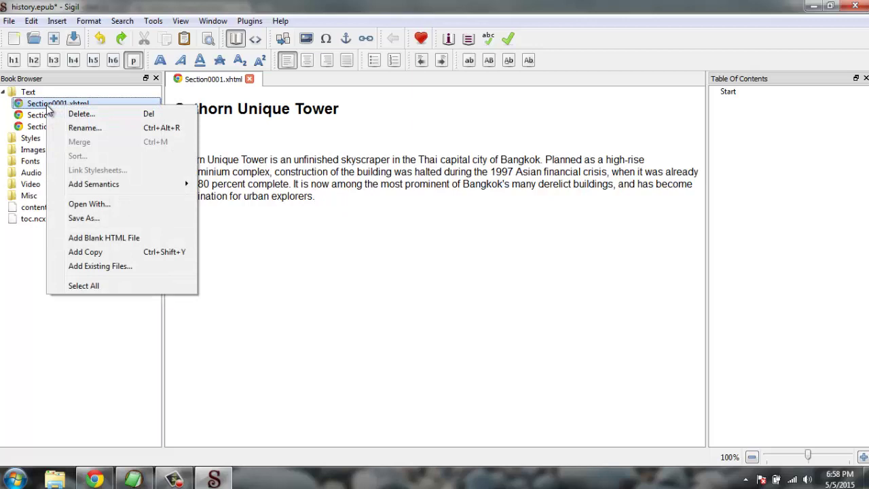
{"action": "left_click", "coordinate": [86, 237]}
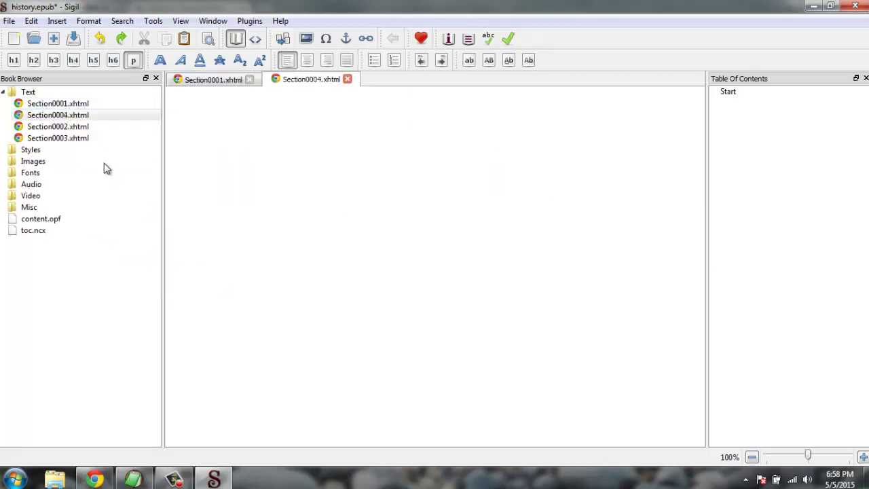
{"action": "left_click", "coordinate": [78, 129]}
{"action": "right_click", "coordinate": [79, 133]}
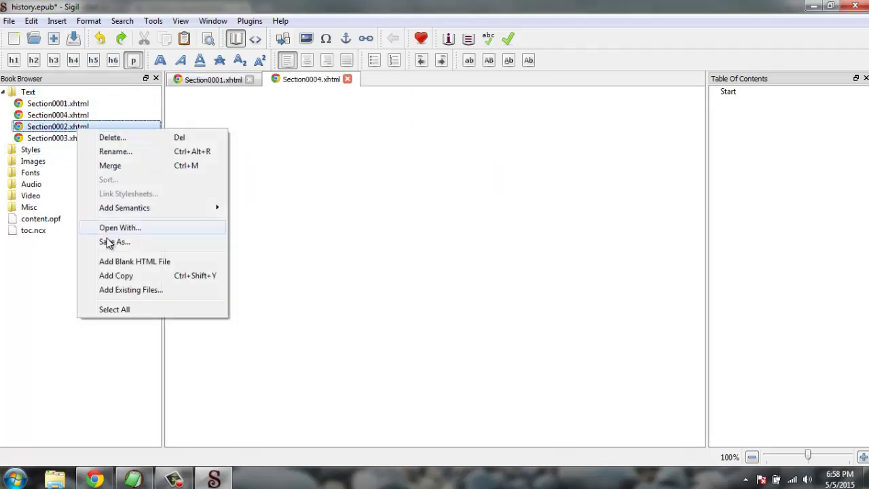
{"action": "left_click", "coordinate": [109, 266]}
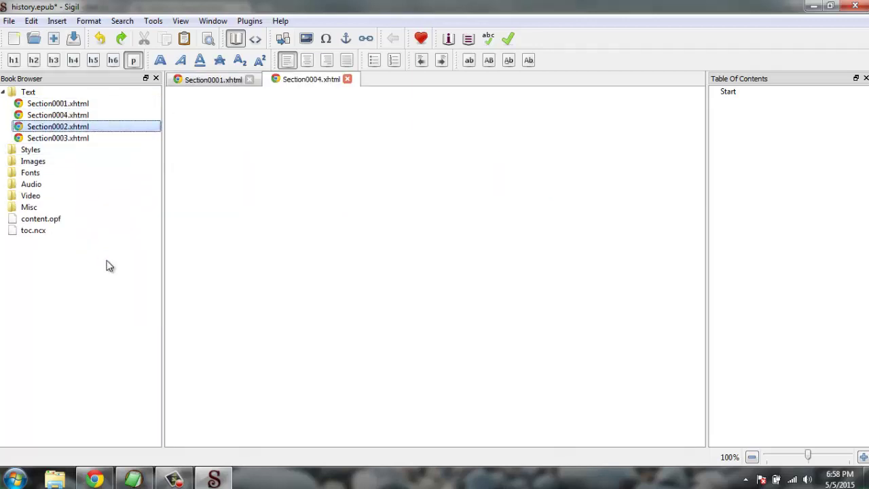
- Close the two new page tabs and save the book
{"action": "left_click", "coordinate": [348, 79]}
{"action": "left_click", "coordinate": [347, 79]}
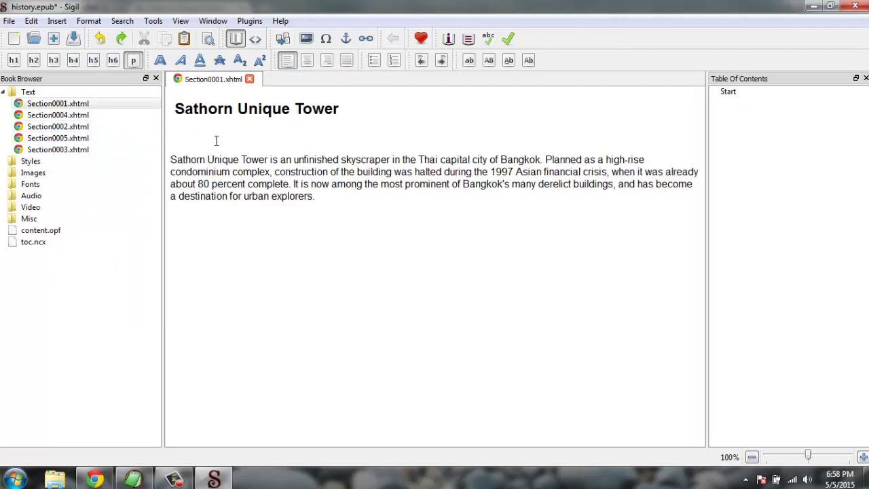
{"action": "left_click", "coordinate": [73, 39]}
{"action": "left_click", "coordinate": [151, 21]}
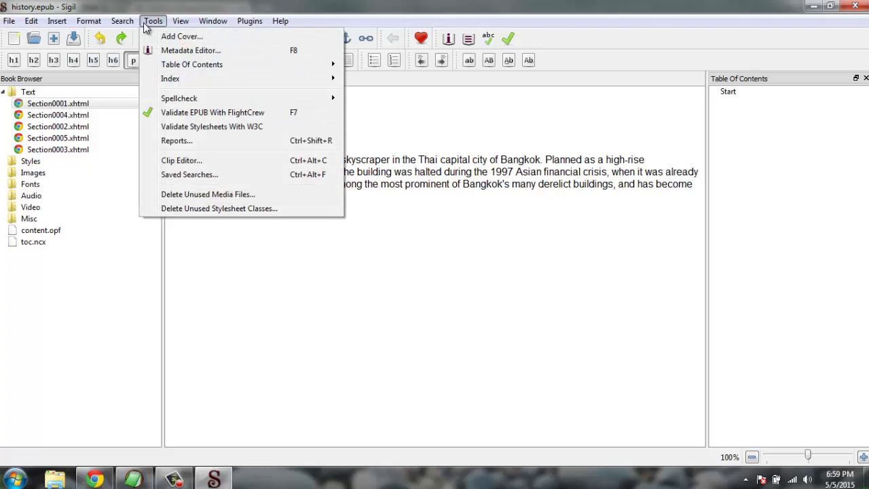
{"action": "mouse_move", "coordinate": [163, 66]}
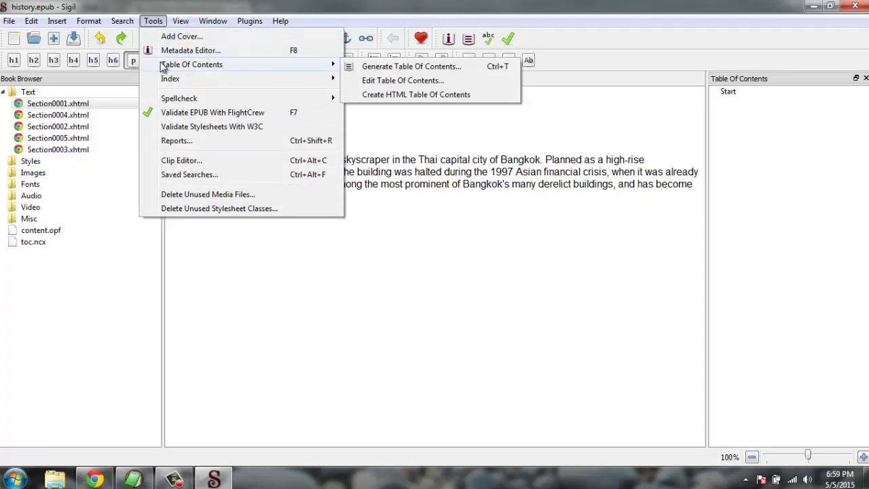
{"action": "left_click", "coordinate": [170, 50]}
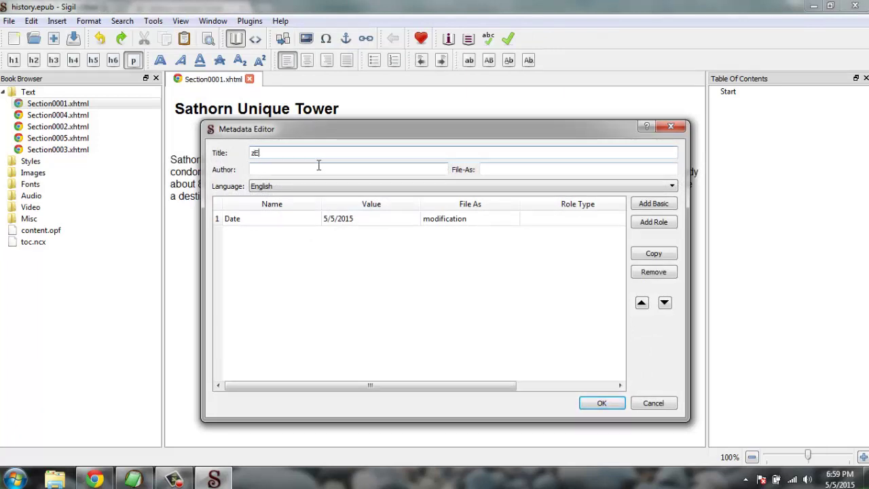
{"action": "left_click", "coordinate": [319, 165]}
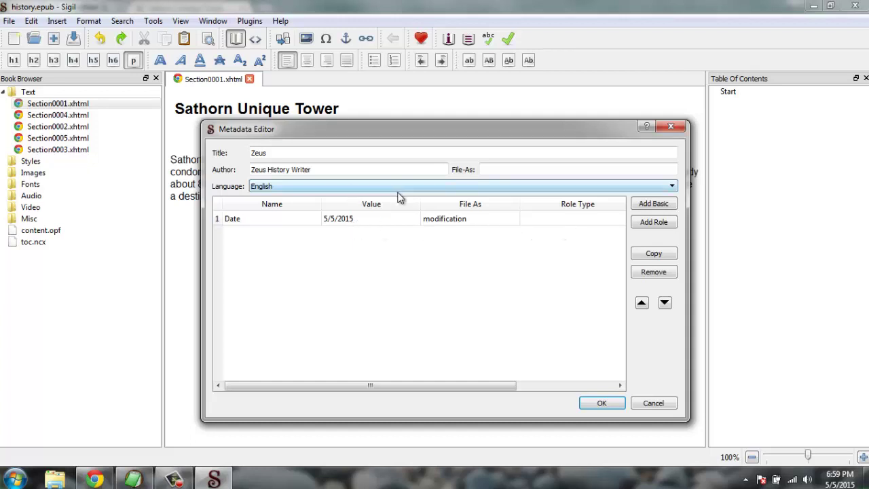
{"action": "left_click", "coordinate": [641, 223]}
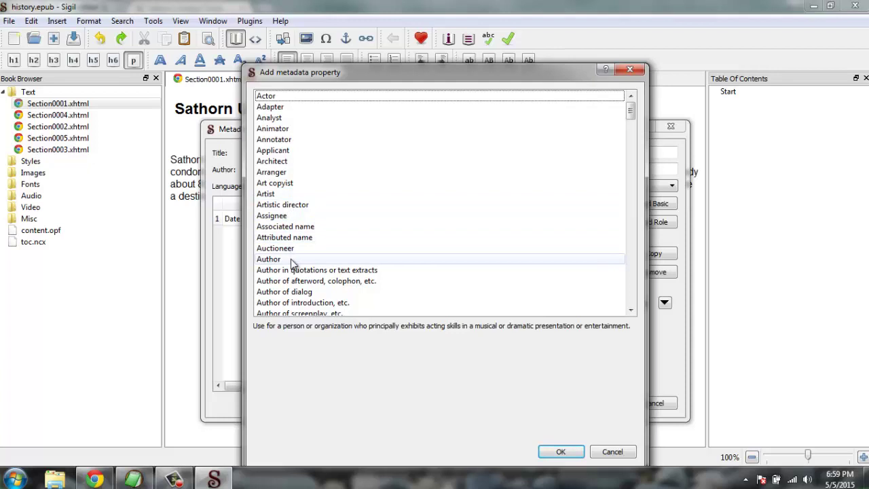
{"action": "scroll", "coordinate": [417, 209], "scroll_direction": "down", "scroll_amount": 6}
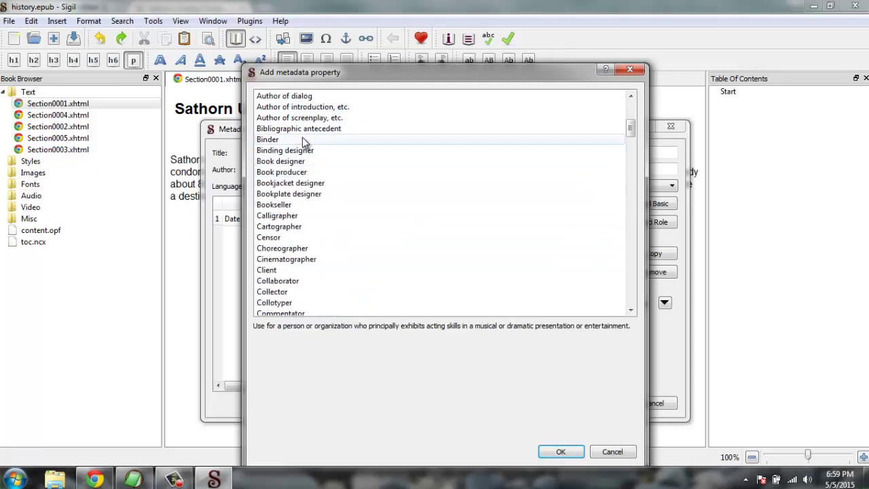
{"action": "left_click", "coordinate": [630, 70]}
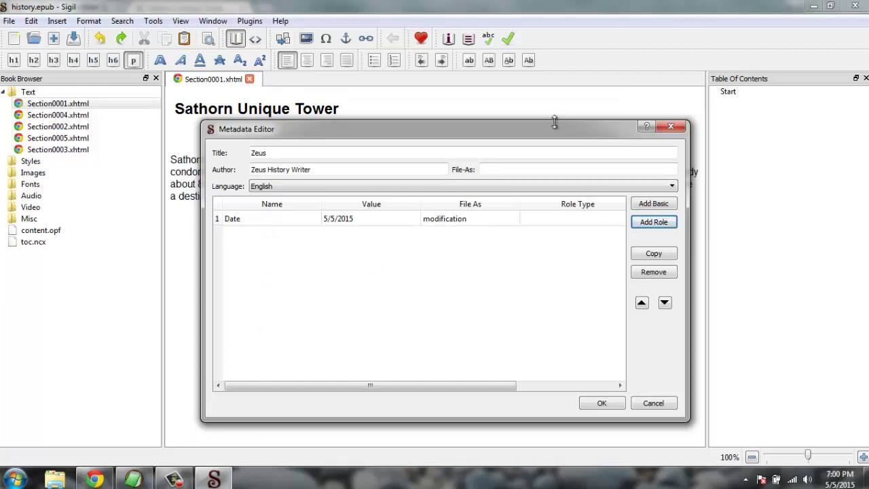
{"action": "left_click", "coordinate": [670, 126]}
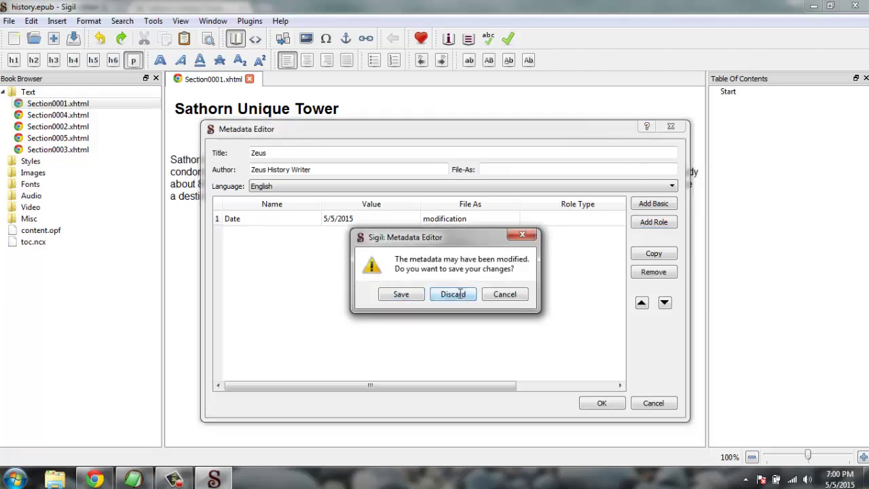
{"action": "left_click", "coordinate": [452, 294]}
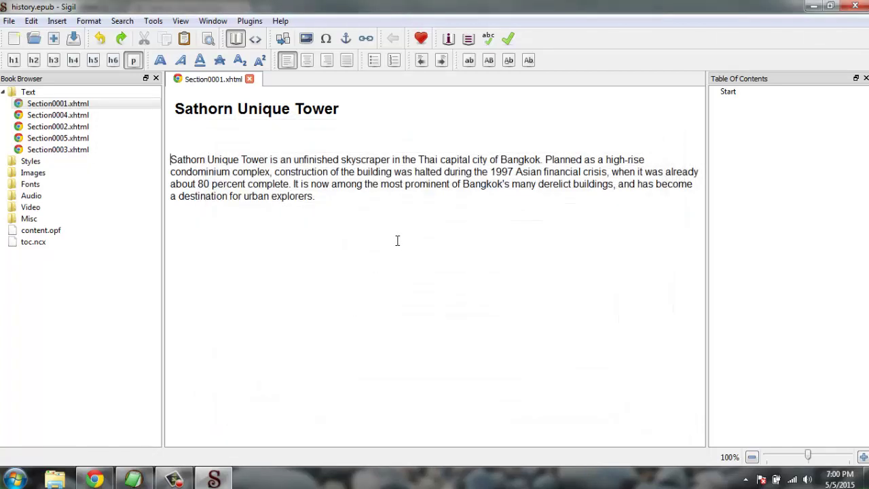
- Validate with FlightCrew, inspect the missing language and title errors in content.opf, then close both
{"action": "left_click", "coordinate": [507, 40]}
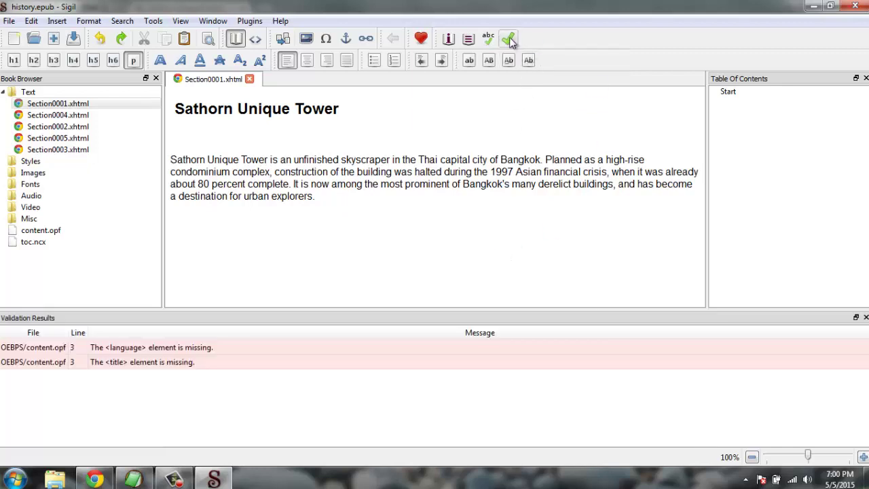
{"action": "double_click", "coordinate": [145, 347]}
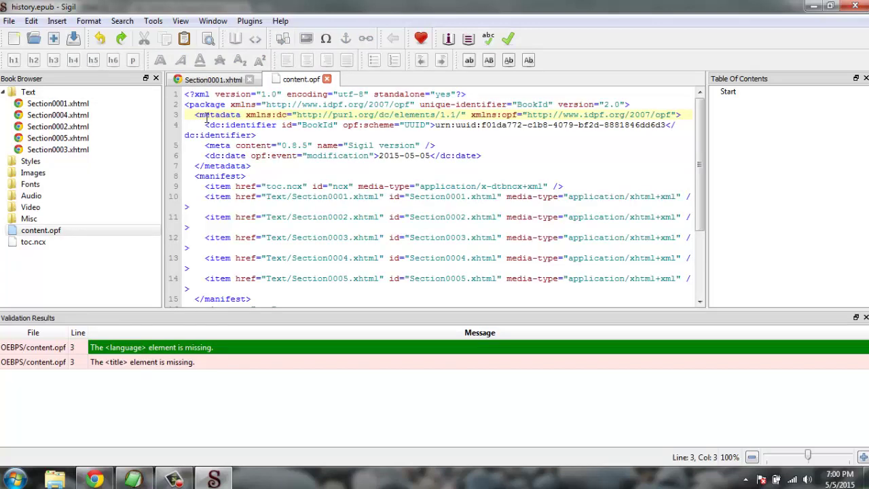
{"action": "left_click", "coordinate": [135, 366]}
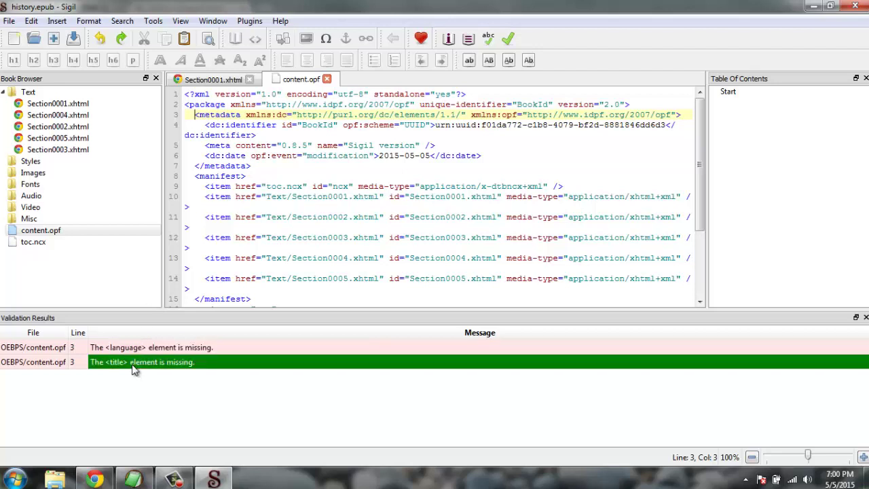
{"action": "key", "text": "Up"}
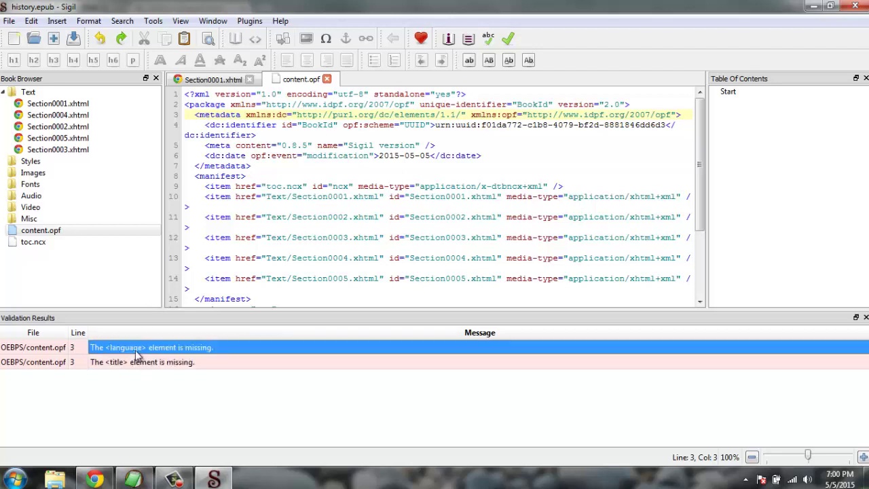
{"action": "left_click", "coordinate": [141, 367]}
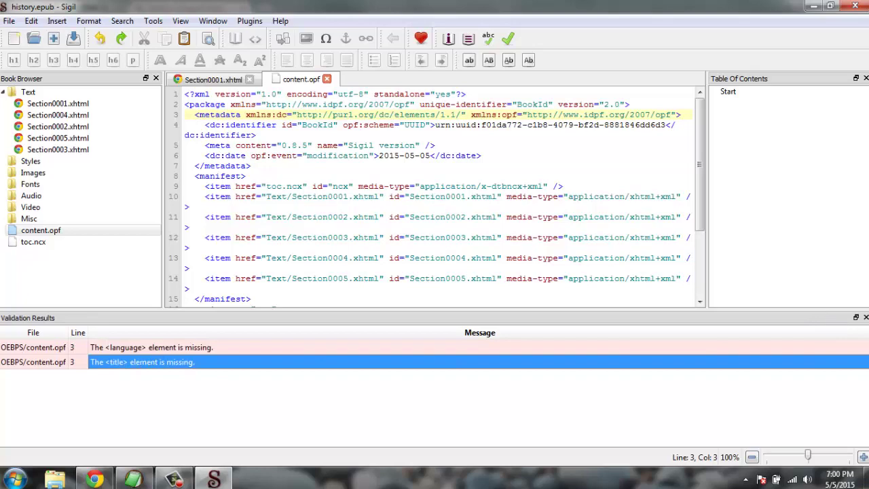
{"action": "left_click", "coordinate": [865, 317]}
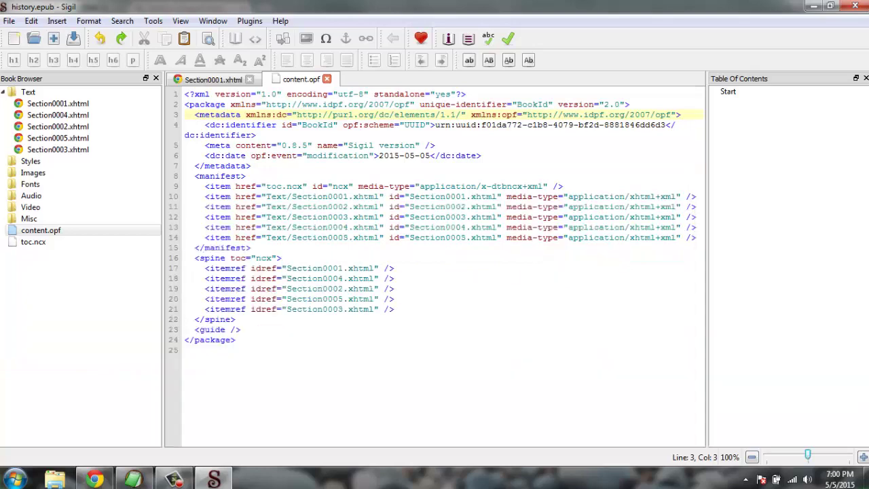
{"action": "left_click", "coordinate": [327, 80]}
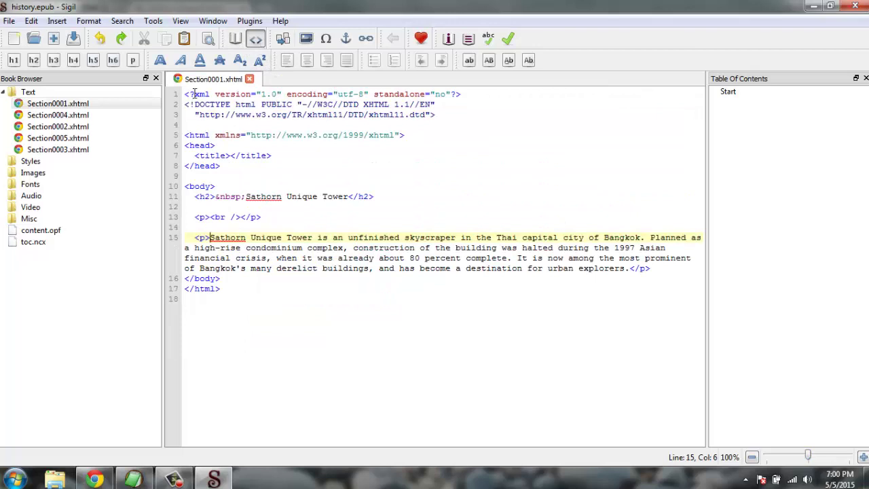
- Switch Section0001 back to Book View showing the Sathorn Unique Tower paragraph
{"action": "left_click", "coordinate": [234, 39]}
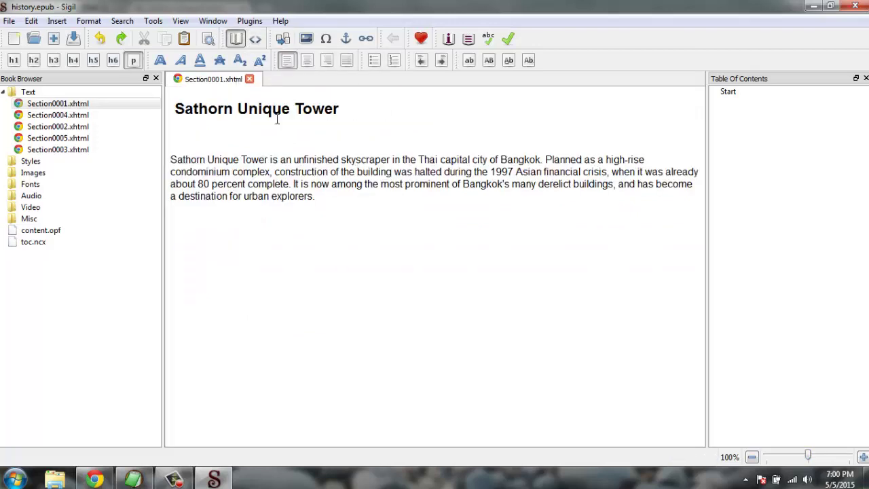
{"action": "left_click_drag", "start_coordinate": [185, 160], "coordinate": [339, 197]}
{"action": "left_click", "coordinate": [341, 199]}
- Check Manage Plugins, which shows no installed plugins, and close Preferences
{"action": "left_click", "coordinate": [249, 21]}
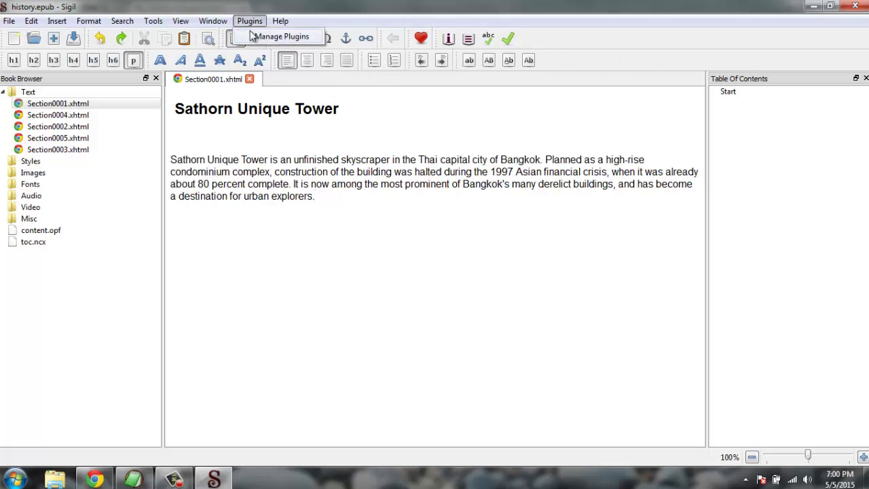
{"action": "left_click", "coordinate": [253, 37]}
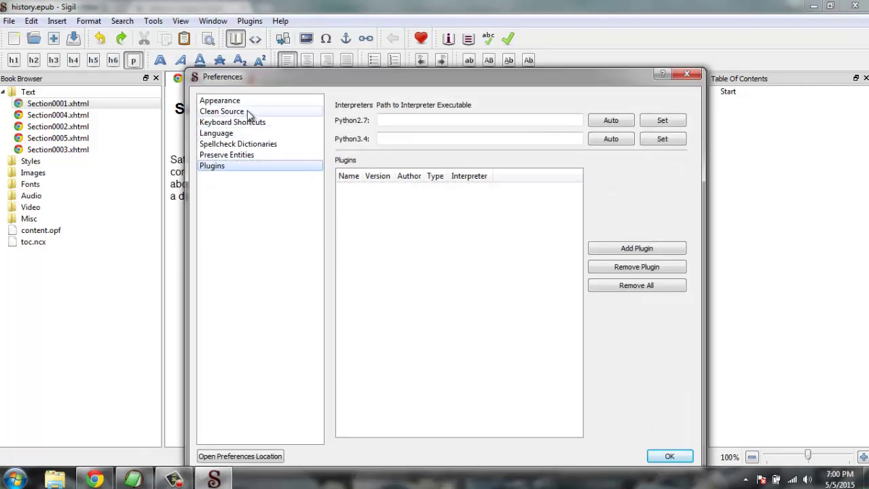
{"action": "left_click", "coordinate": [687, 74]}
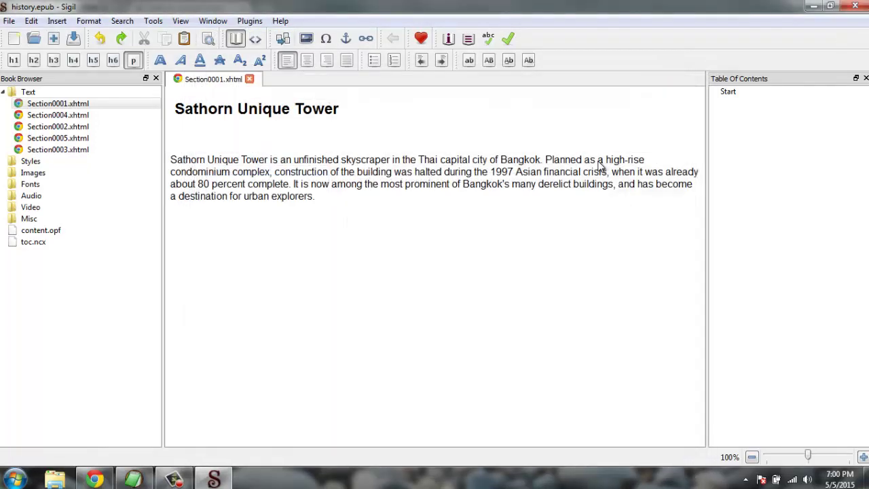
- Run Spellcheck, jump to the misspelled 'infrastructural', then close the Section0003.xhtml tab
{"action": "left_click", "coordinate": [152, 23]}
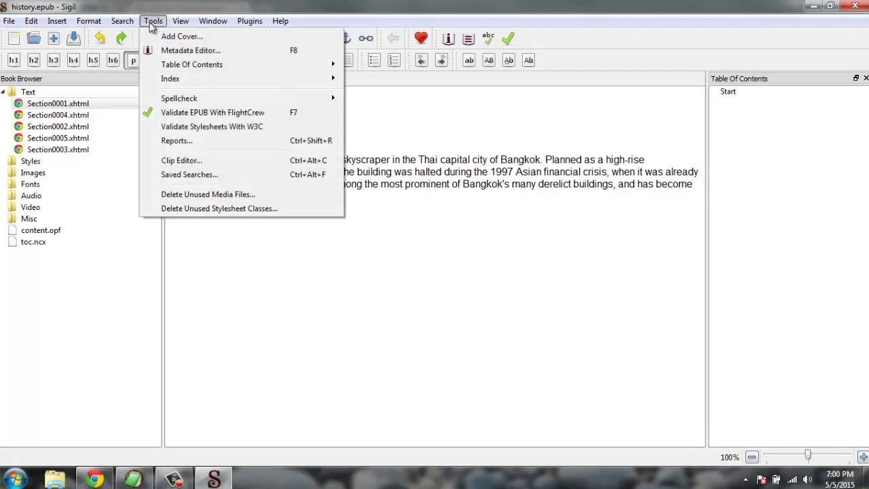
{"action": "mouse_move", "coordinate": [164, 100]}
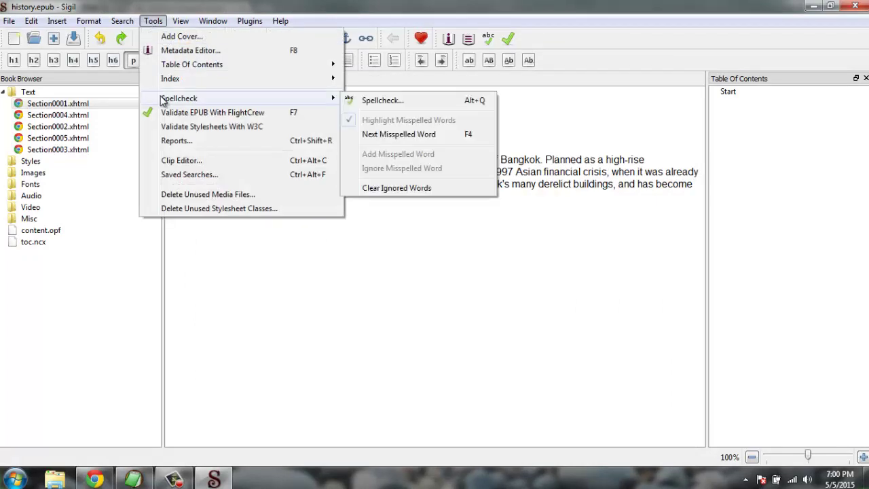
{"action": "left_click", "coordinate": [371, 101]}
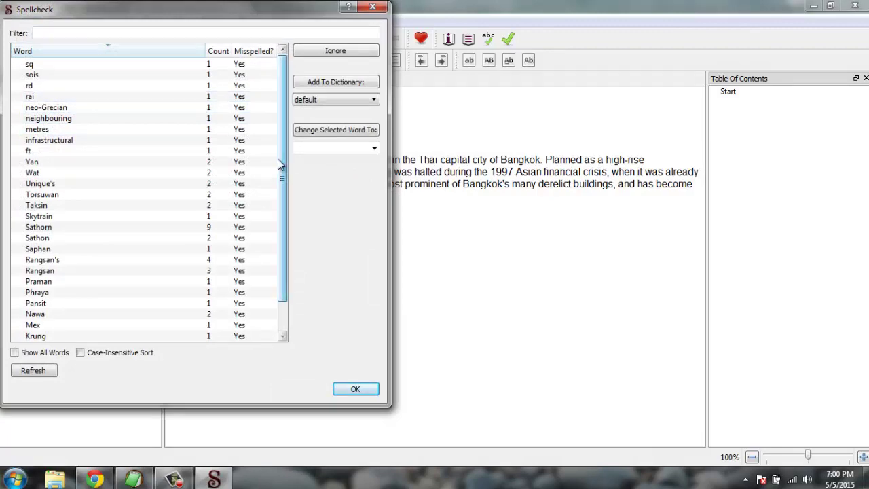
{"action": "scroll", "coordinate": [280, 165], "scroll_direction": "down", "scroll_amount": 1}
{"action": "scroll", "coordinate": [285, 88], "scroll_direction": "up", "scroll_amount": 1}
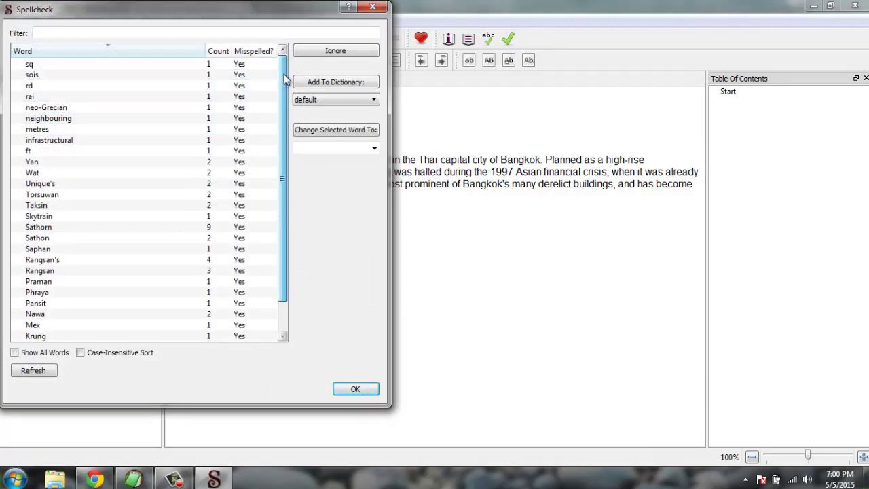
{"action": "left_click", "coordinate": [33, 141]}
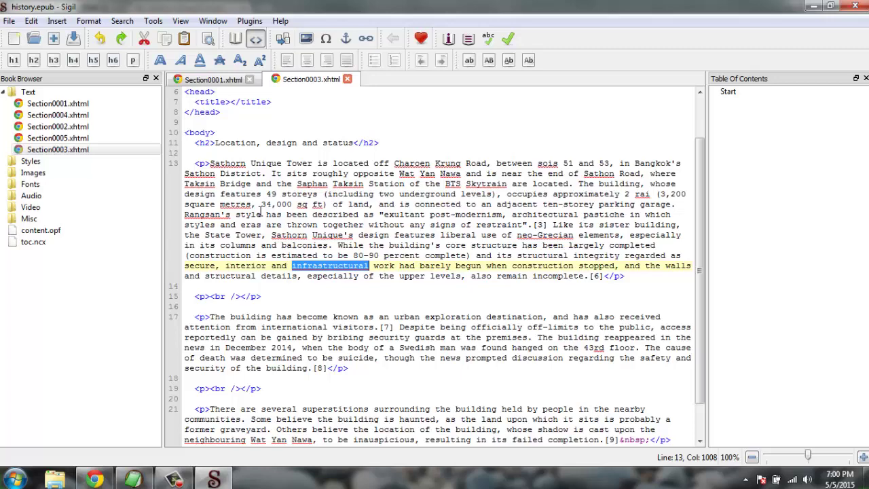
{"action": "left_click", "coordinate": [347, 79]}
- Switch to Book View and select the toc.ncx file in the Book Browser
{"action": "left_click", "coordinate": [235, 38]}
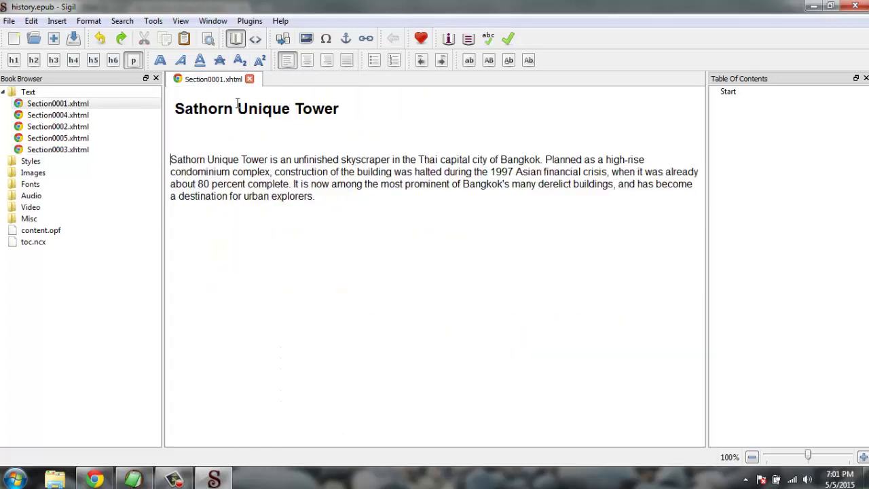
{"action": "left_click", "coordinate": [152, 21]}
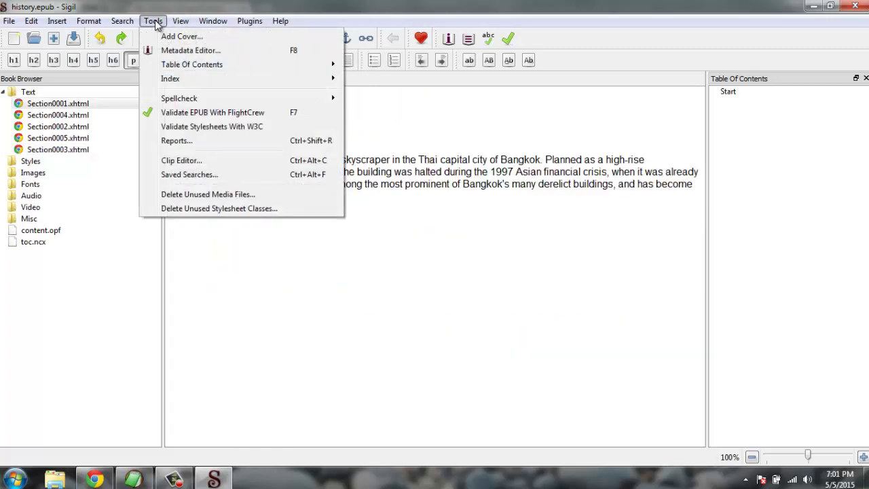
{"action": "mouse_move", "coordinate": [170, 66]}
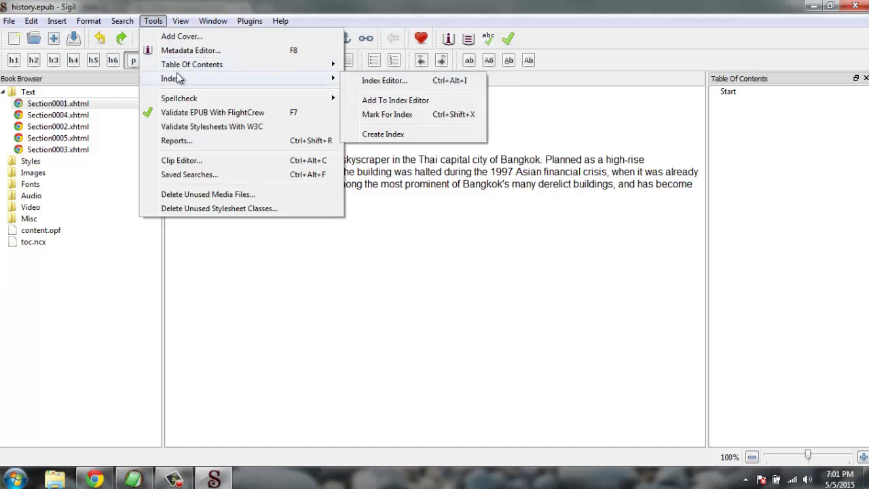
{"action": "left_click", "coordinate": [515, 244]}
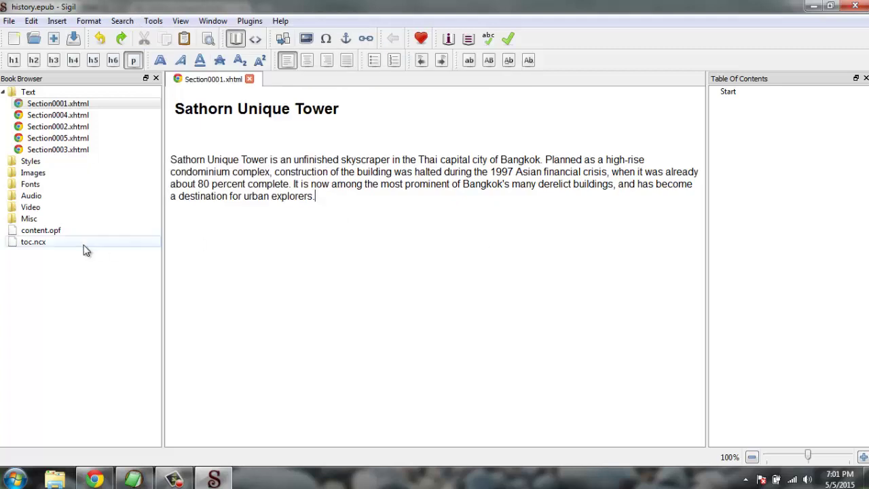
{"action": "left_click", "coordinate": [35, 243]}
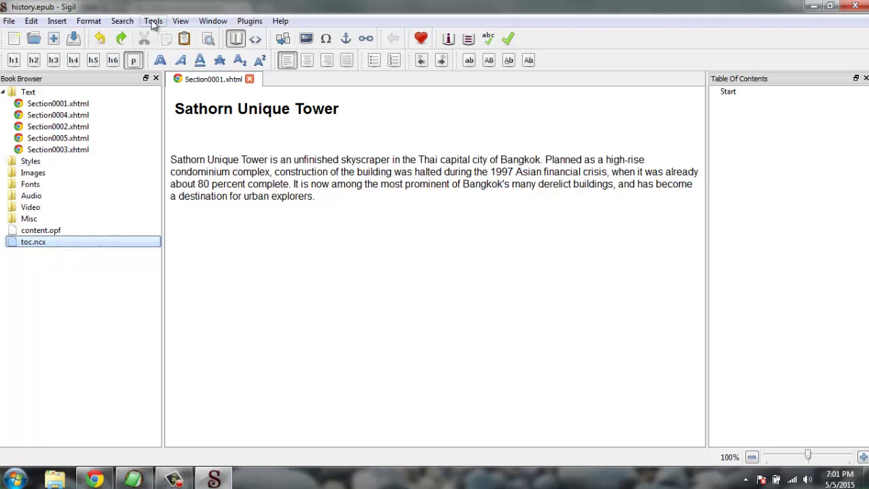
- Create an HTML Table of Contents page, TOC.xhtml, with only a Start link
{"action": "left_click", "coordinate": [153, 22]}
{"action": "mouse_move", "coordinate": [166, 65]}
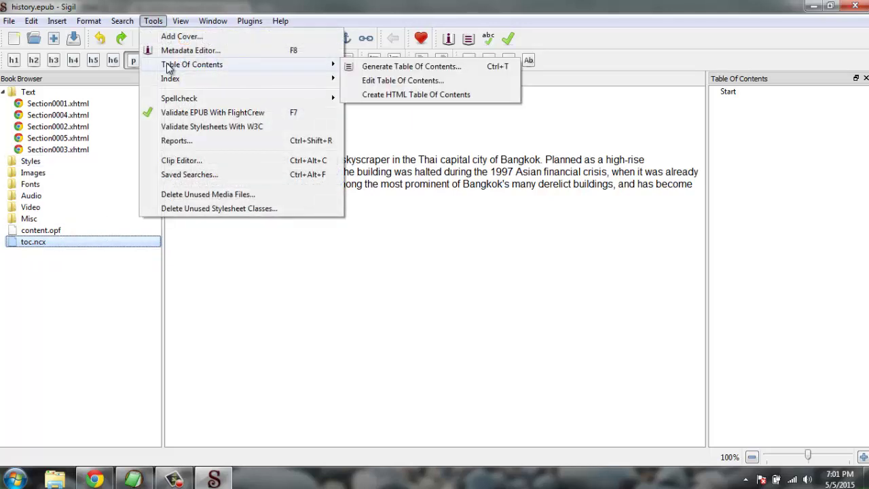
{"action": "left_click", "coordinate": [375, 96]}
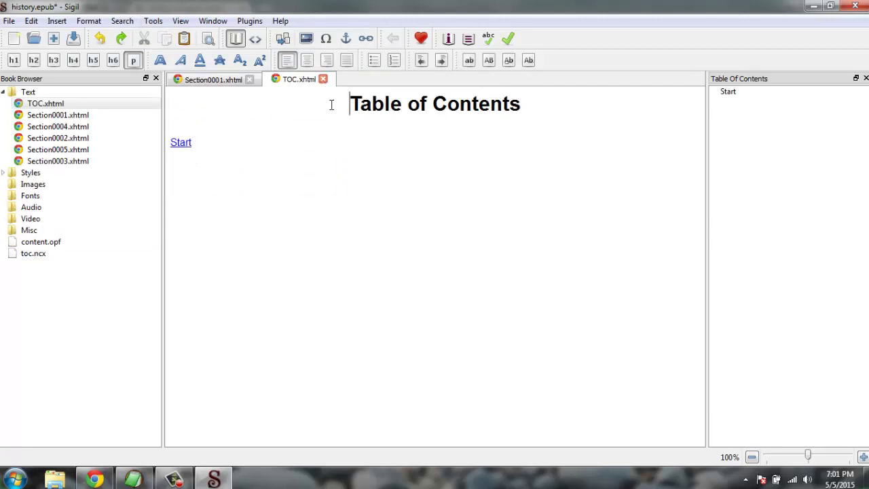
- Close TOC.xhtml and generate the table of contents from the three h2 headings
{"action": "left_click", "coordinate": [323, 78]}
{"action": "left_click", "coordinate": [153, 21]}
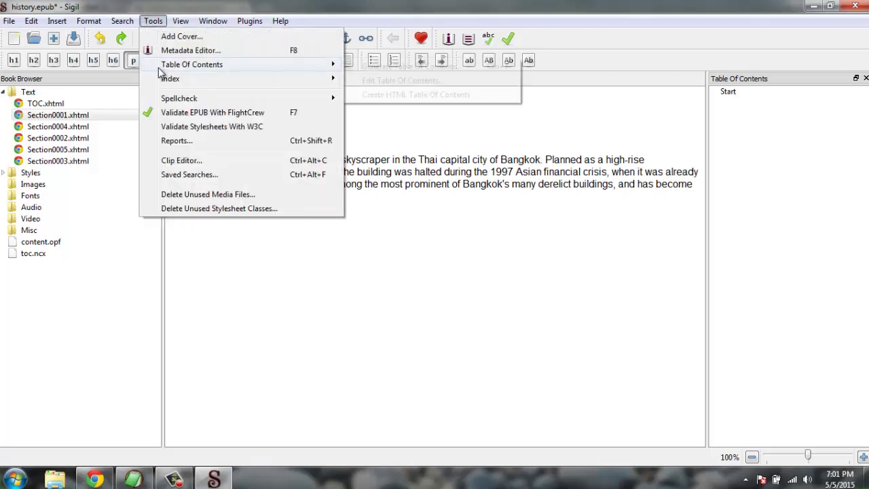
{"action": "left_click", "coordinate": [384, 67]}
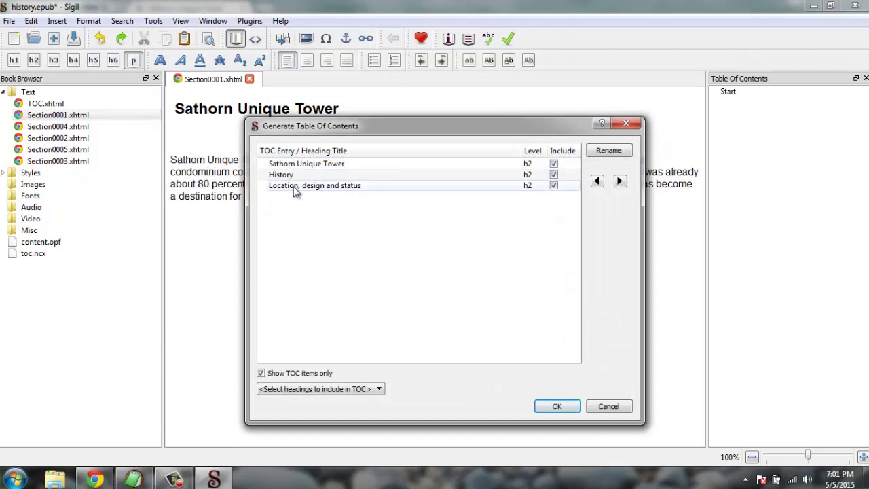
{"action": "left_click", "coordinate": [553, 407]}
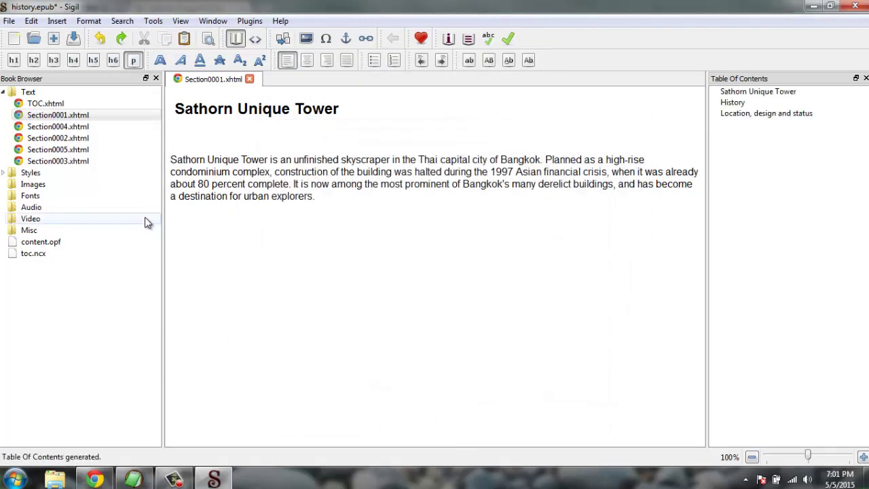
- Check that the Sathorn Unique Tower, History, and Location entries each open their section
{"action": "left_click", "coordinate": [760, 91]}
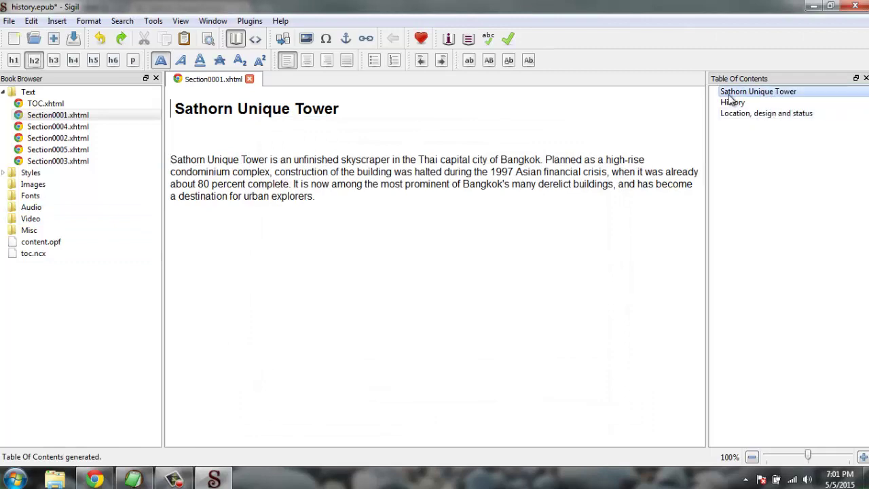
{"action": "left_click", "coordinate": [732, 102]}
{"action": "left_click", "coordinate": [736, 92]}
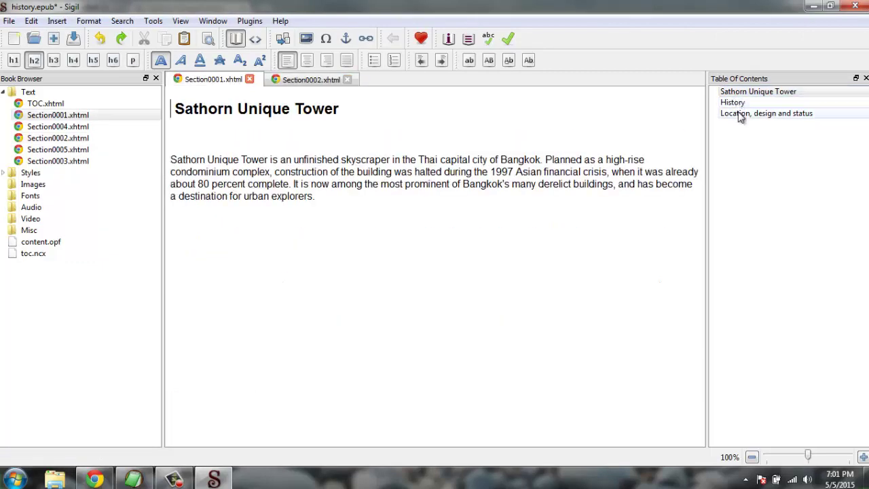
{"action": "left_click", "coordinate": [741, 114]}
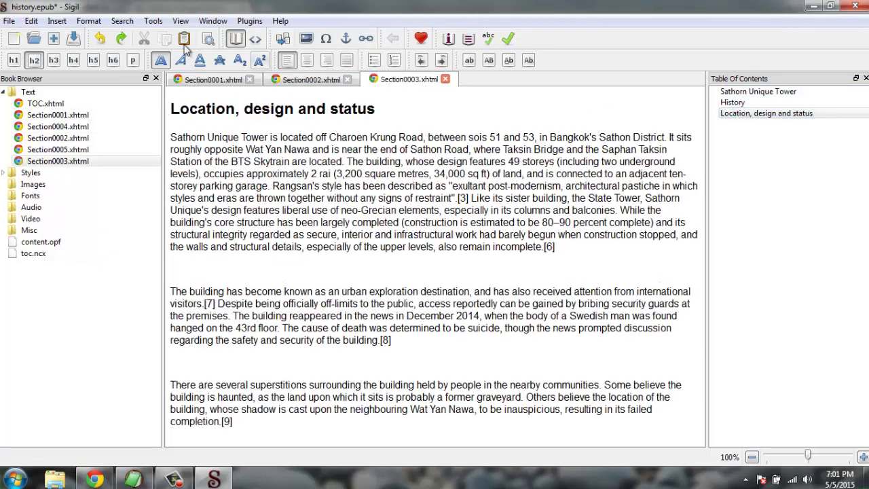
{"action": "left_click", "coordinate": [153, 21]}
- Recreate TOC.xhtml with links to all three headings, test each link, and return to Section0001.xhtml
{"action": "mouse_move", "coordinate": [194, 64]}
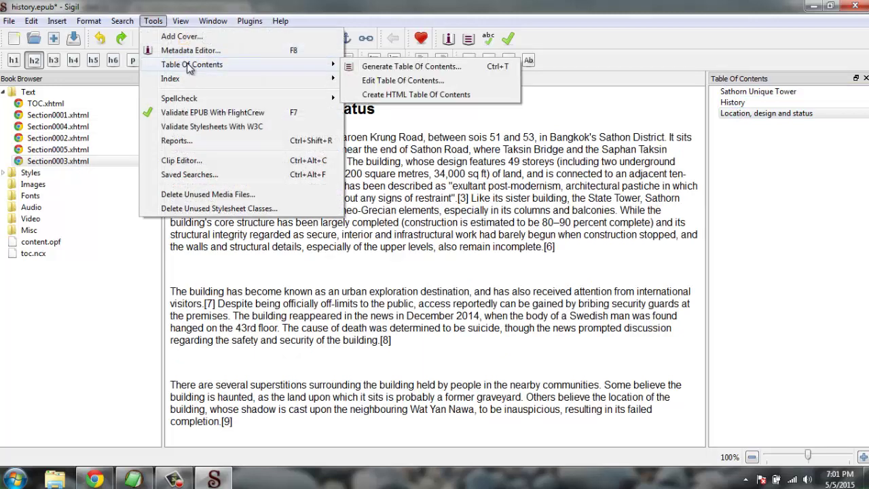
{"action": "left_click", "coordinate": [378, 95]}
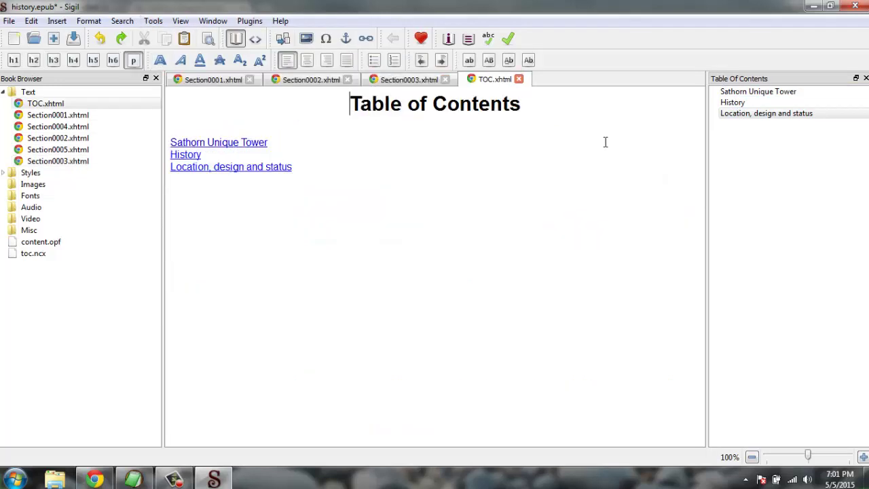
{"action": "left_click", "coordinate": [194, 155]}
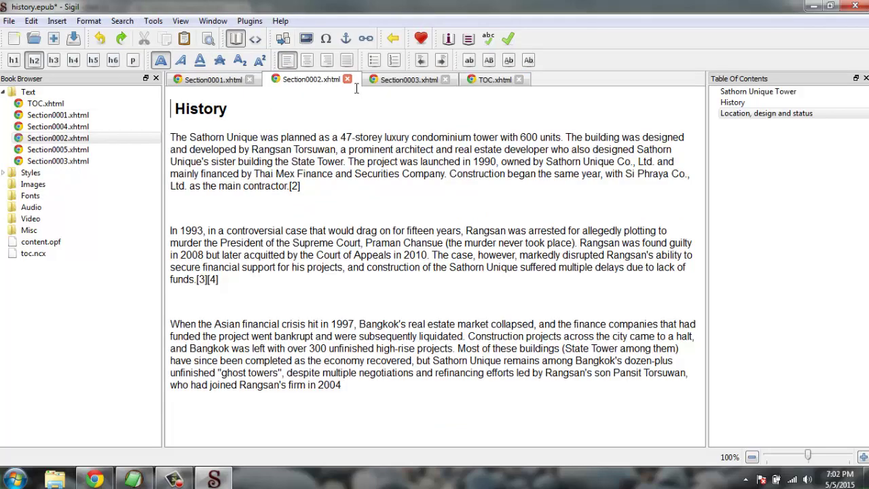
{"action": "left_click", "coordinate": [480, 80]}
{"action": "left_click", "coordinate": [201, 167]}
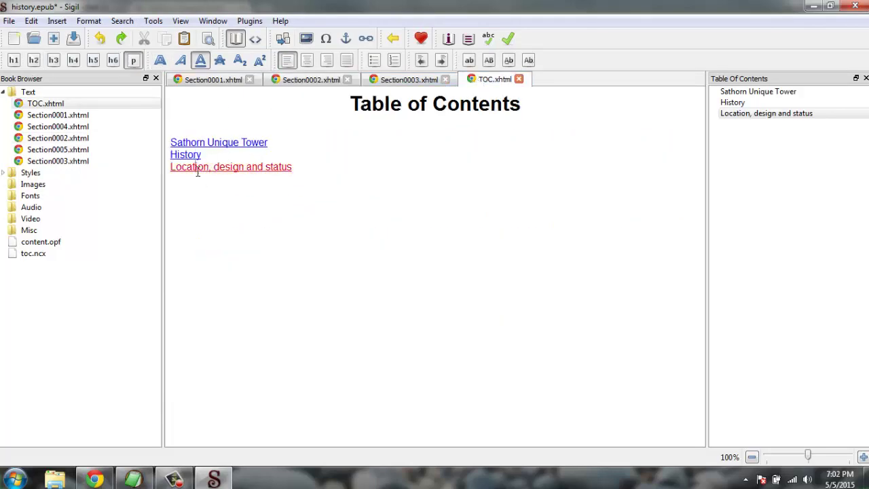
{"action": "left_click", "coordinate": [506, 80]}
{"action": "left_click", "coordinate": [241, 143]}
{"action": "left_click", "coordinate": [495, 80]}
{"action": "left_click", "coordinate": [203, 81]}
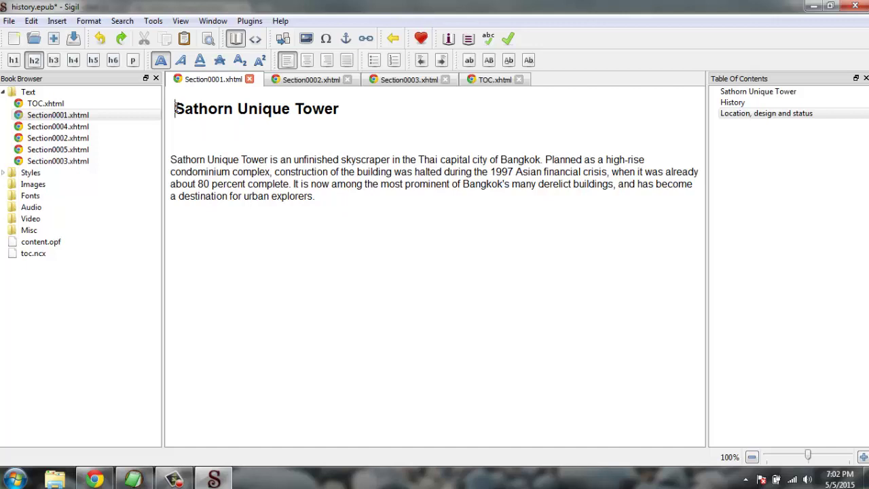
- Browse the Start menu's All Programs list, expanding Accessories, then return to Sigil
{"action": "left_click_drag", "start_coordinate": [172, 108], "coordinate": [380, 208]}
{"action": "left_click", "coordinate": [380, 208]}
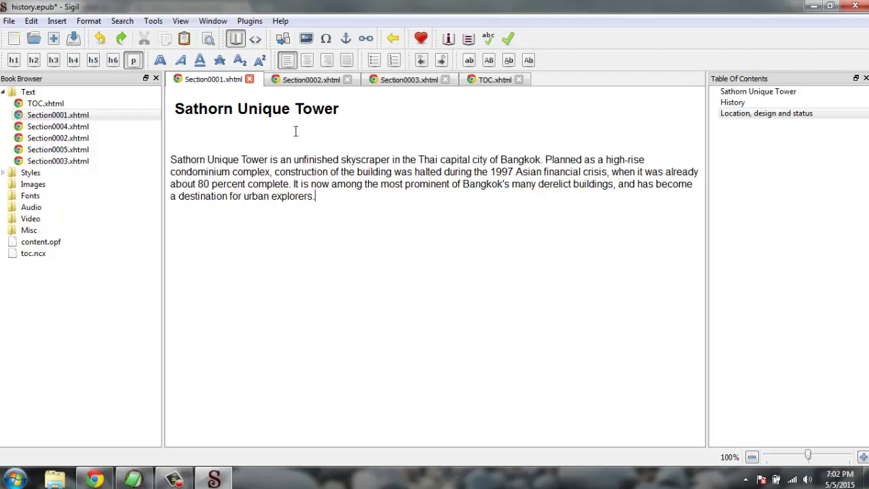
{"action": "left_click", "coordinate": [15, 479]}
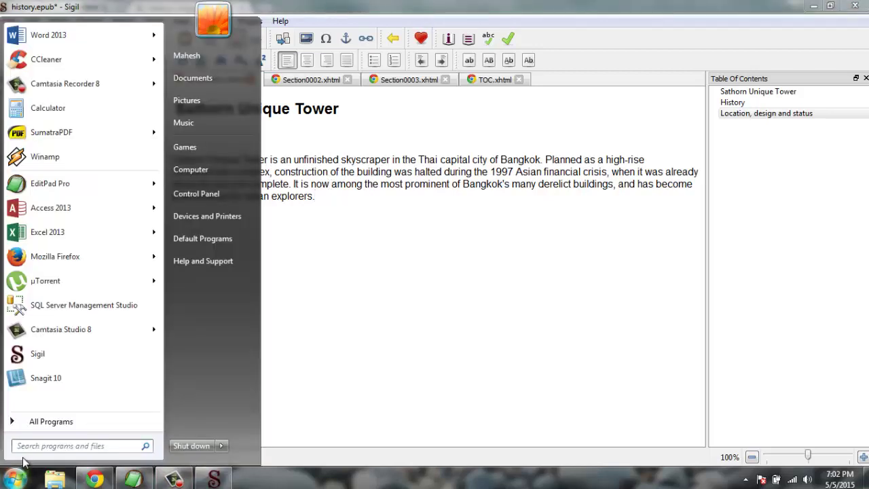
{"action": "left_click", "coordinate": [31, 420]}
{"action": "scroll", "coordinate": [55, 378], "scroll_direction": "up", "scroll_amount": 7}
{"action": "scroll", "coordinate": [51, 163], "scroll_direction": "up", "scroll_amount": 5}
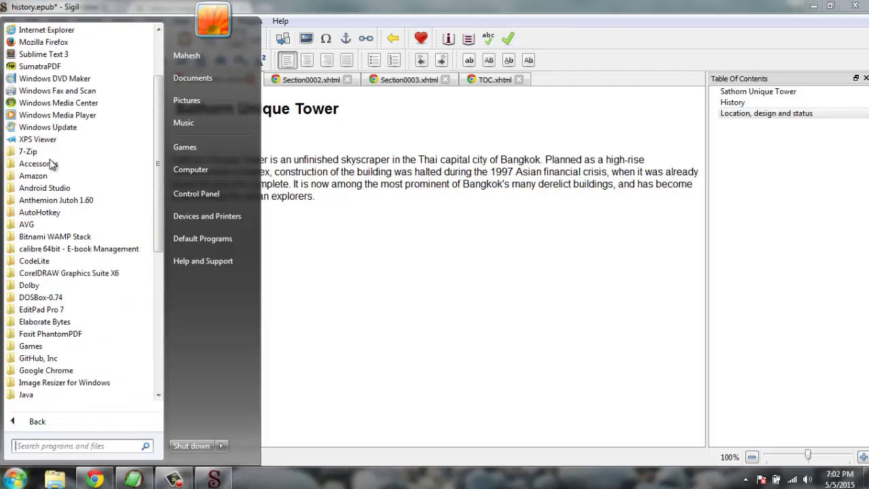
{"action": "left_click", "coordinate": [41, 246]}
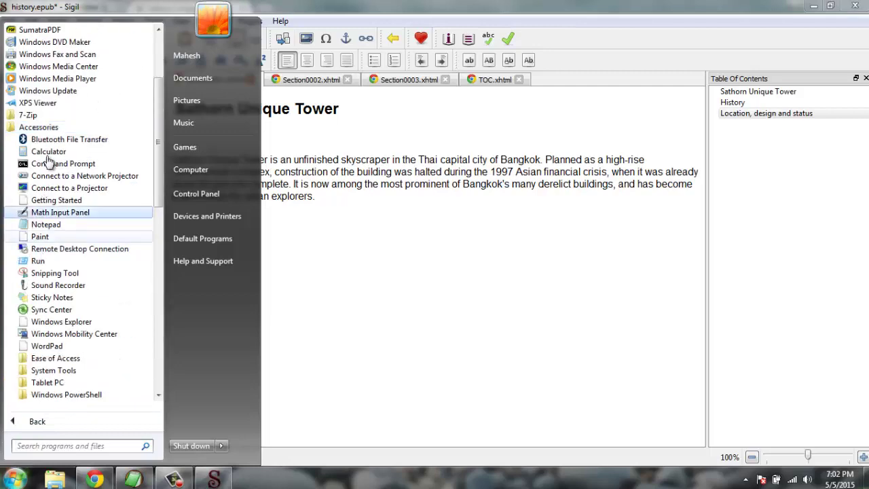
{"action": "left_click", "coordinate": [413, 255]}
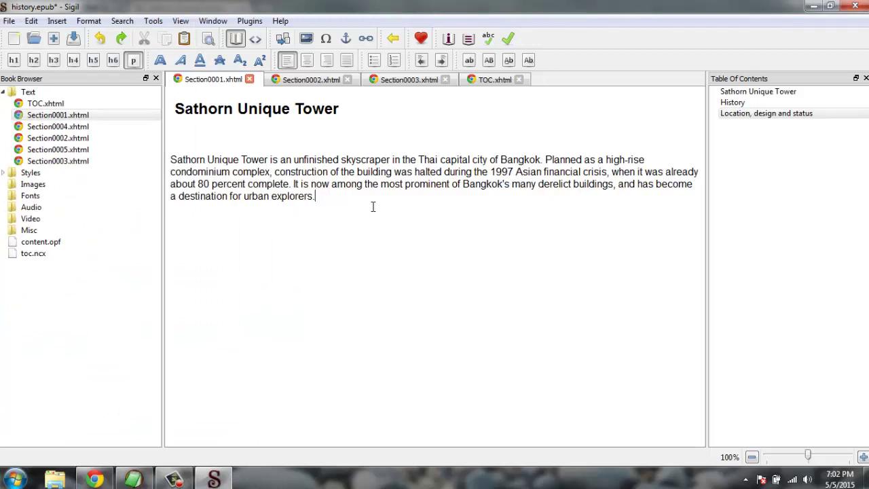
- Save history.epub, then locate Kindle Previewer under the Amazon program group
{"action": "left_click", "coordinate": [73, 39]}
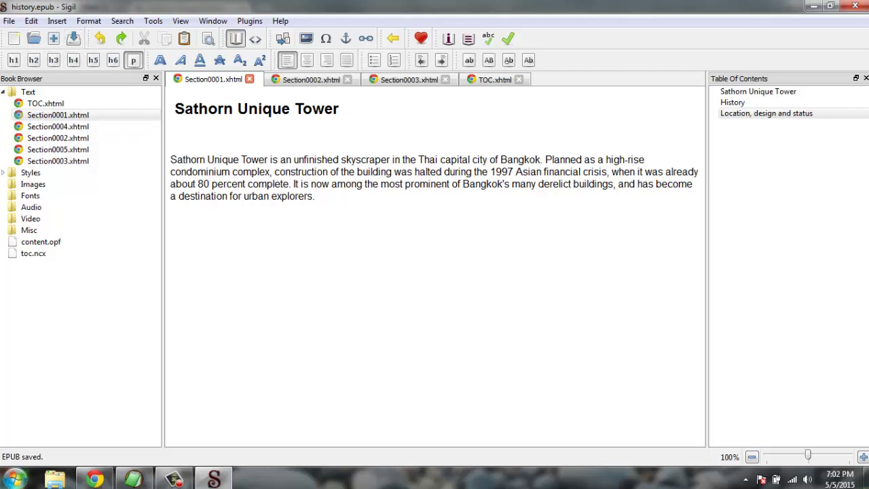
{"action": "left_click", "coordinate": [13, 478]}
{"action": "left_click", "coordinate": [20, 417]}
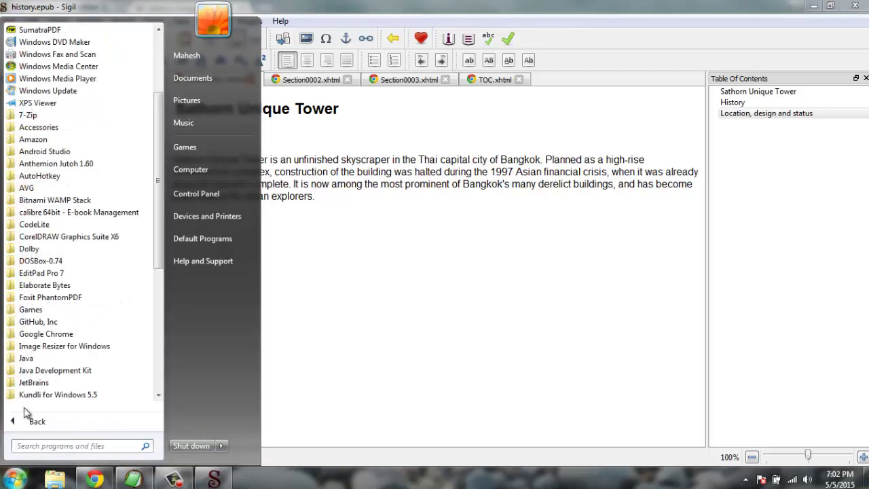
{"action": "left_click", "coordinate": [34, 140]}
{"action": "left_click", "coordinate": [46, 152]}
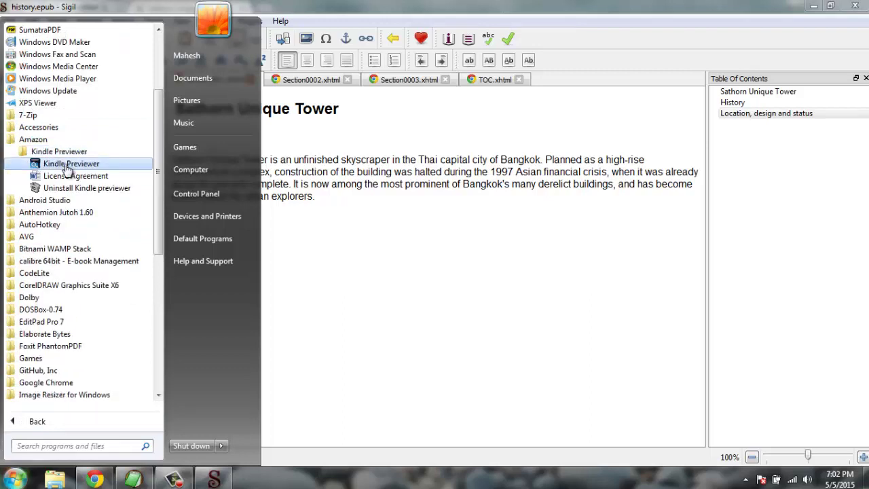
{"action": "left_click", "coordinate": [403, 210]}
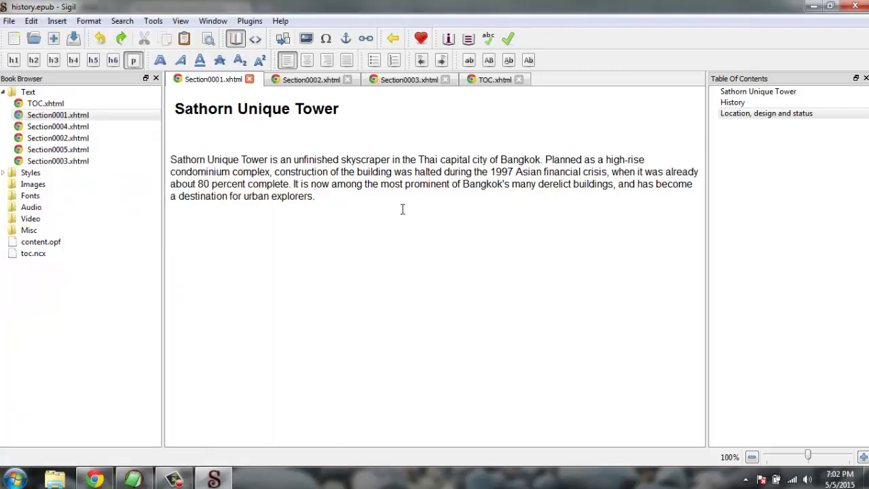